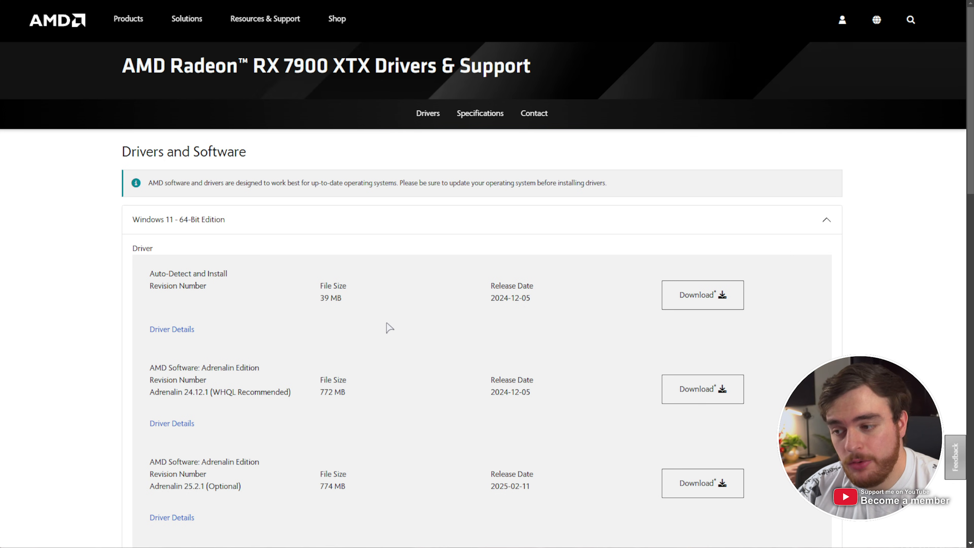
Highlight the Adrenalin 25.2.1 Optional revision and its 2025-02-11 release date in the RX 7900 XTX driver list
{"action": "scroll", "coordinate": [386, 328], "scroll_direction": "down", "scroll_amount": 5}
{"action": "left_click_drag", "start_coordinate": [154, 285], "coordinate": [206, 284]}
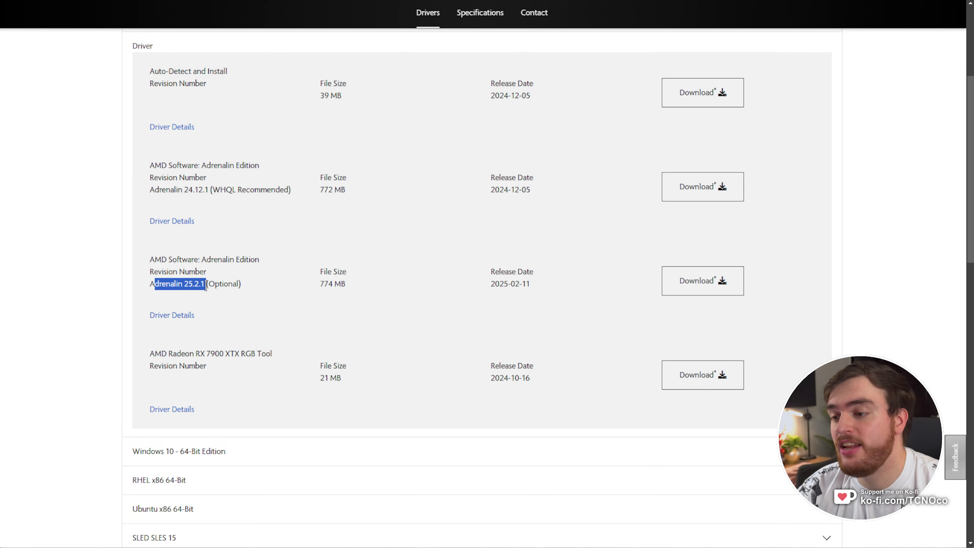
{"action": "double_click", "coordinate": [223, 284]}
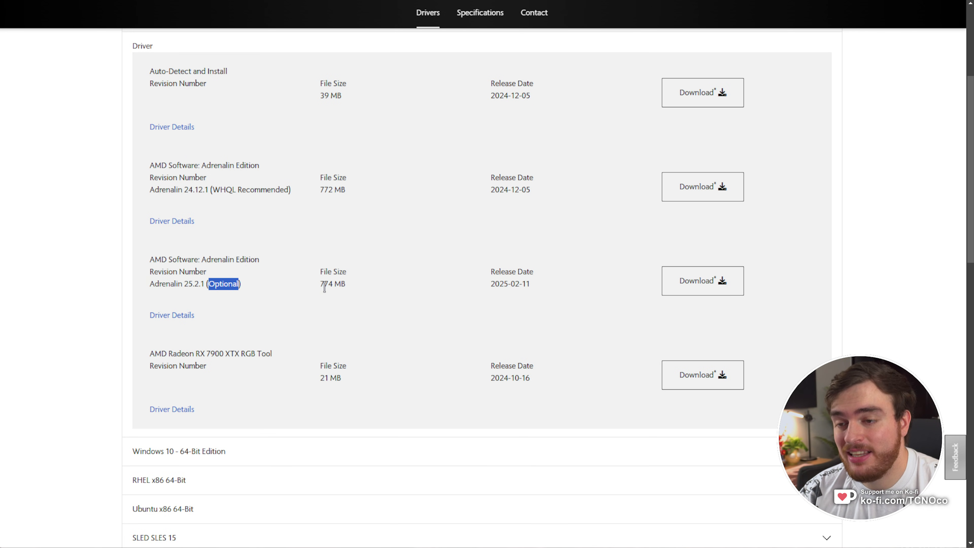
{"action": "left_click_drag", "start_coordinate": [533, 285], "coordinate": [490, 285]}
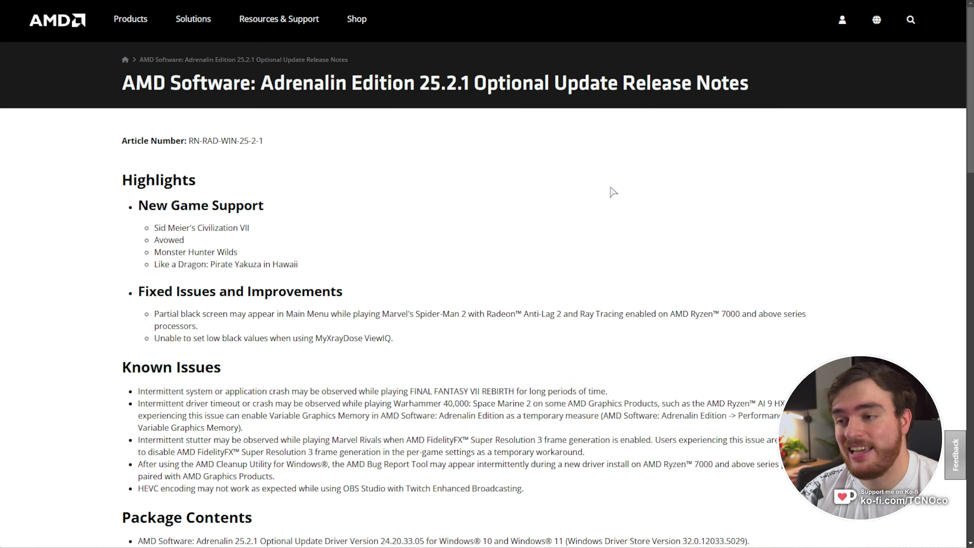
Highlight version 25.2.1 in the release notes title, then scroll down toward the download section
{"action": "left_click_drag", "start_coordinate": [425, 80], "coordinate": [472, 75]}
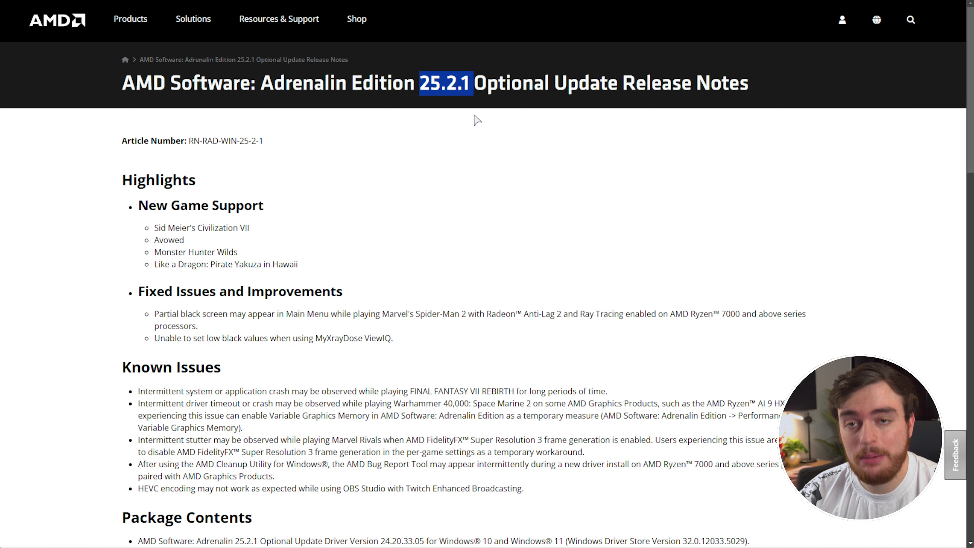
{"action": "left_click", "coordinate": [447, 132]}
{"action": "scroll", "coordinate": [445, 127], "scroll_direction": "down", "scroll_amount": 8}
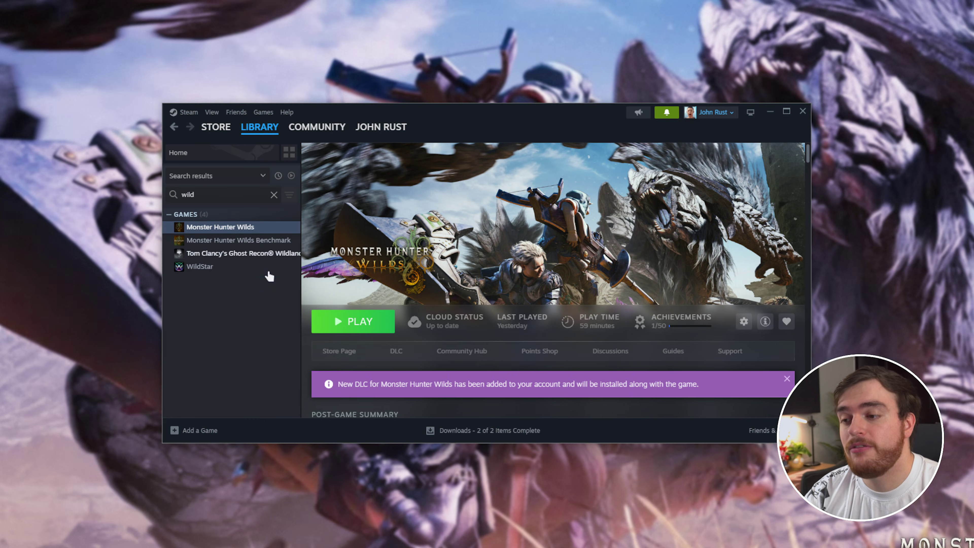
Open Monster Hunter Wilds' Properties on the Installed Files page showing 60.76 GB on drive C:
{"action": "right_click", "coordinate": [271, 227]}
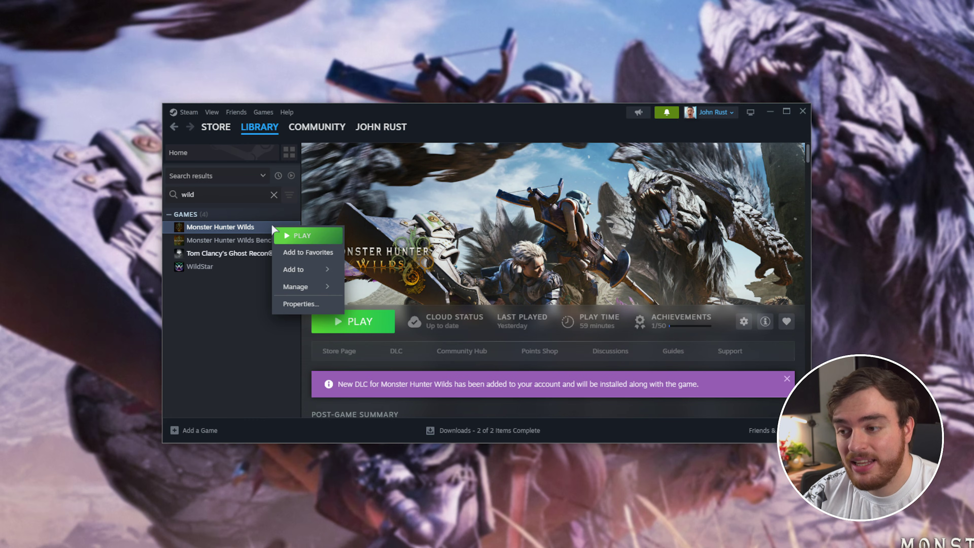
{"action": "left_click", "coordinate": [313, 303]}
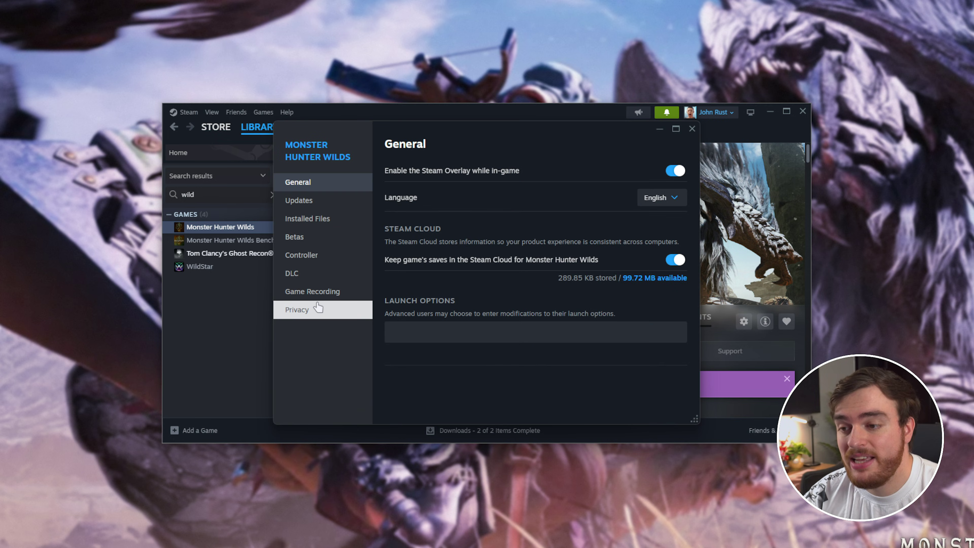
{"action": "left_click", "coordinate": [322, 222]}
{"action": "left_click", "coordinate": [648, 277]}
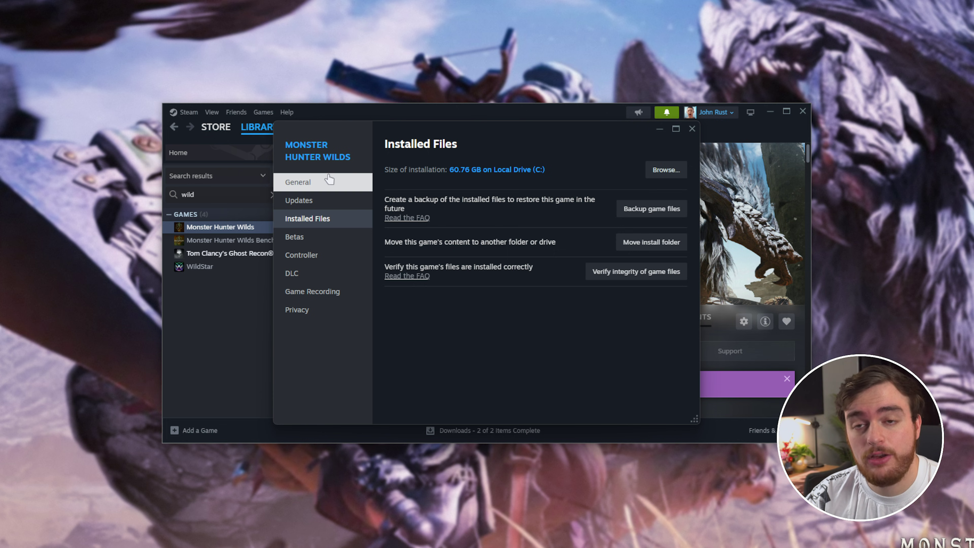
Check the DLC list for the 70.15 GB High Resolution Texture Pack, then close Properties
{"action": "left_click", "coordinate": [336, 280]}
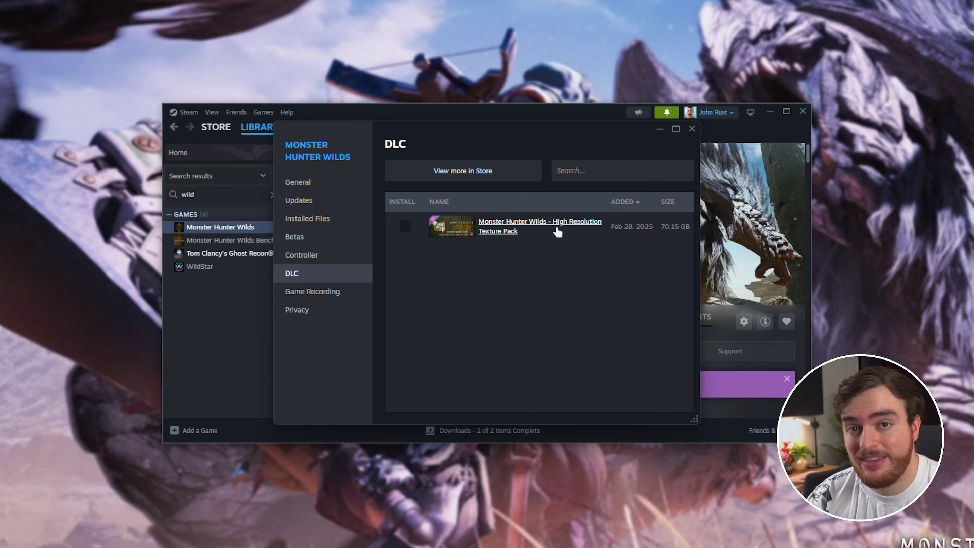
{"action": "left_click", "coordinate": [691, 129]}
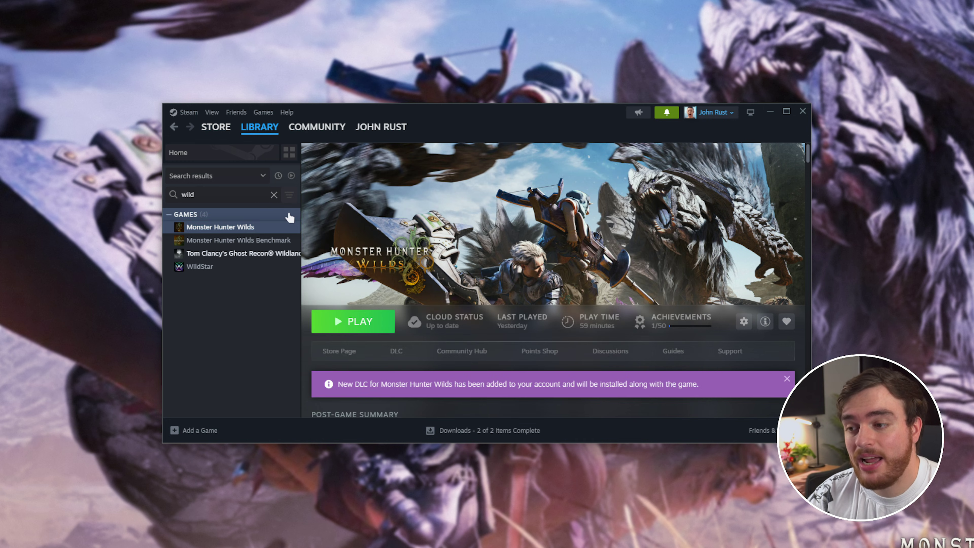
Browse Monster Hunter Wilds' local files through Manage and open config.ini in a text editor
{"action": "right_click", "coordinate": [273, 226]}
{"action": "mouse_move", "coordinate": [315, 292]}
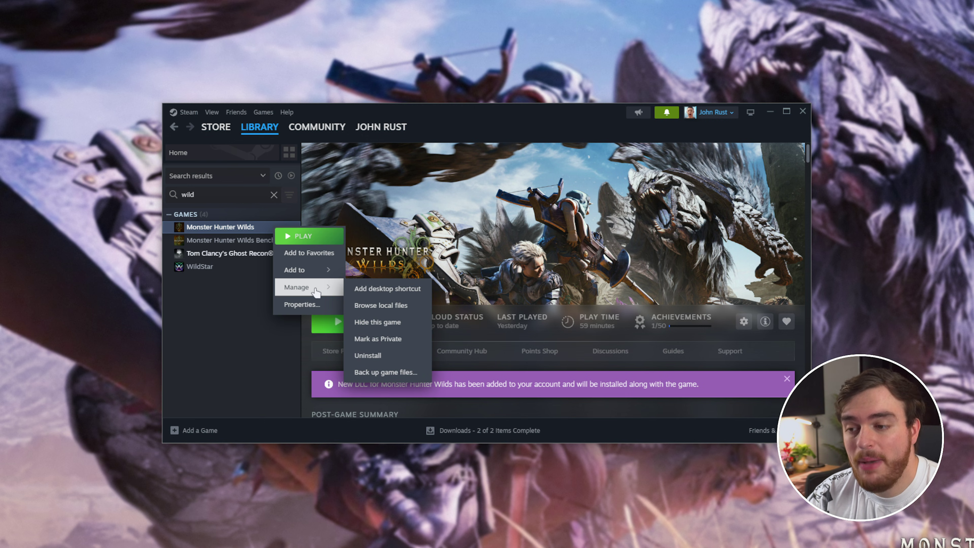
{"action": "left_click", "coordinate": [384, 306]}
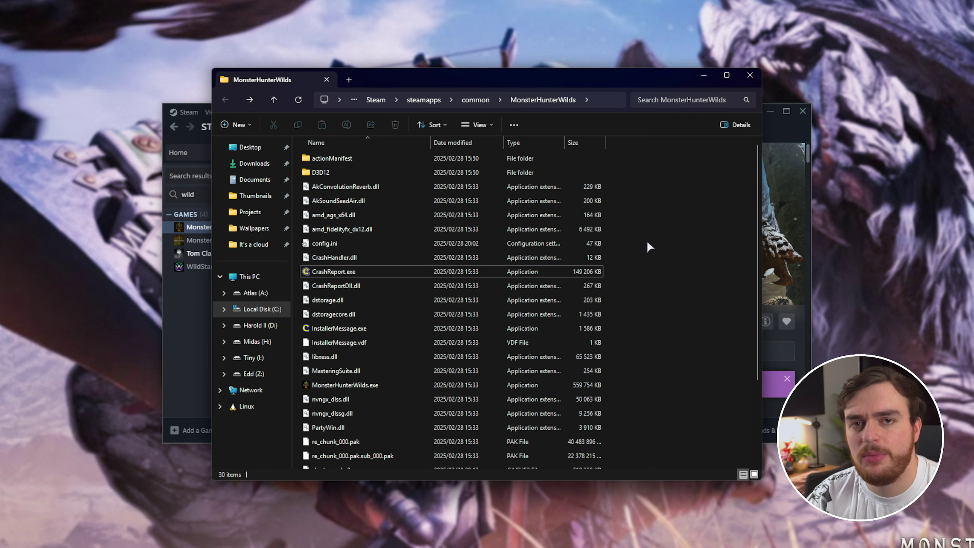
{"action": "left_click", "coordinate": [349, 245]}
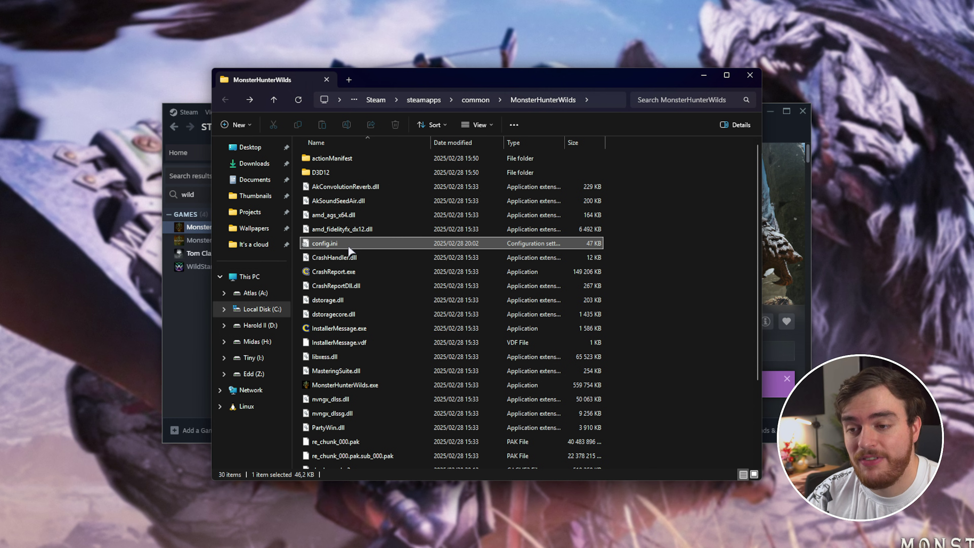
{"action": "double_click", "coordinate": [343, 245]}
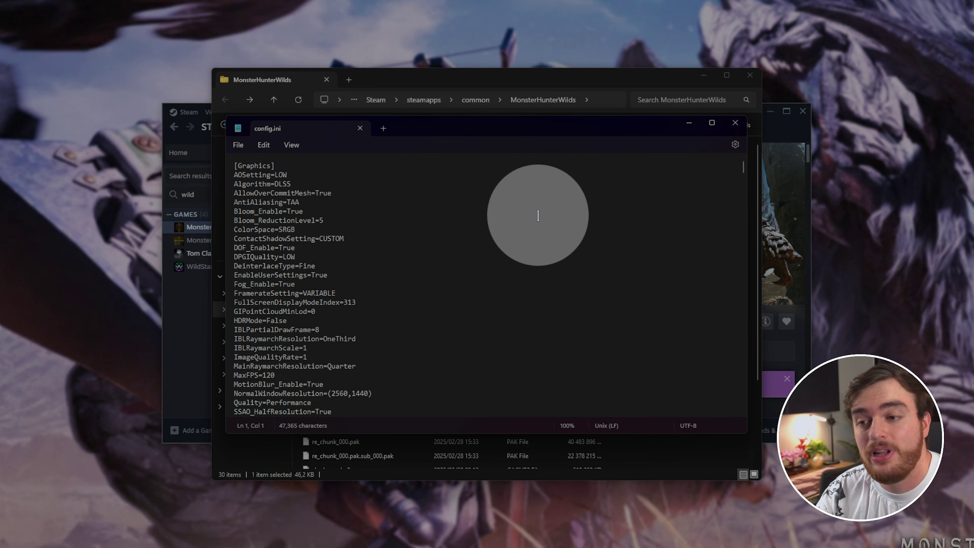
Search config.ini for FrameGenerationMode and confirm the DLSS setting is Off
{"action": "key", "text": "ctrl+f"}
{"action": "type", "text": "FrameGenerationMode"}
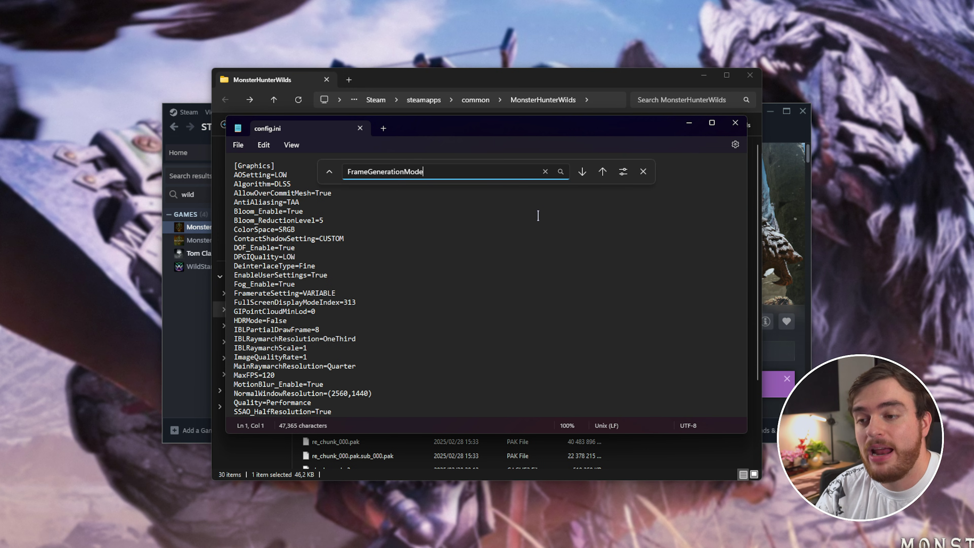
{"action": "scroll", "coordinate": [556, 220], "scroll_direction": "down", "scroll_amount": 3}
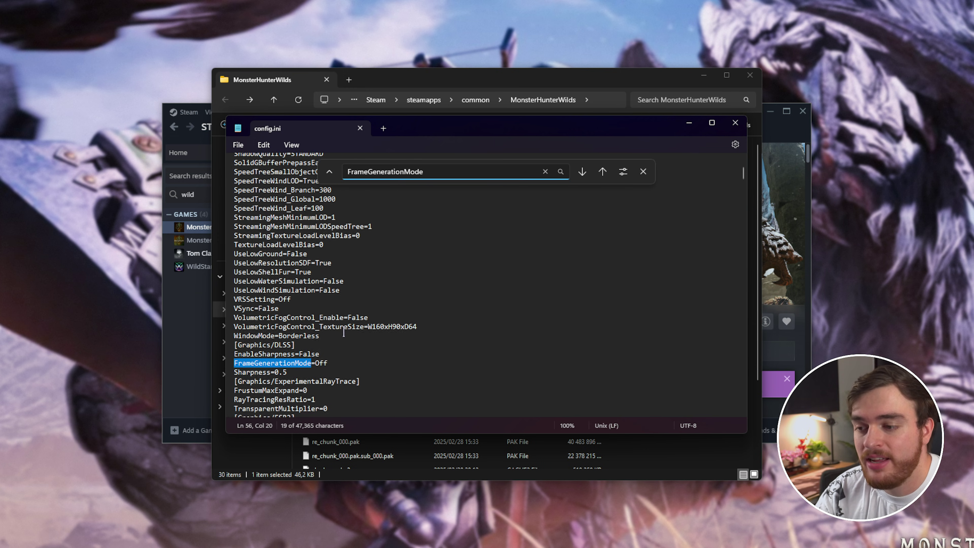
{"action": "left_click", "coordinate": [224, 313]}
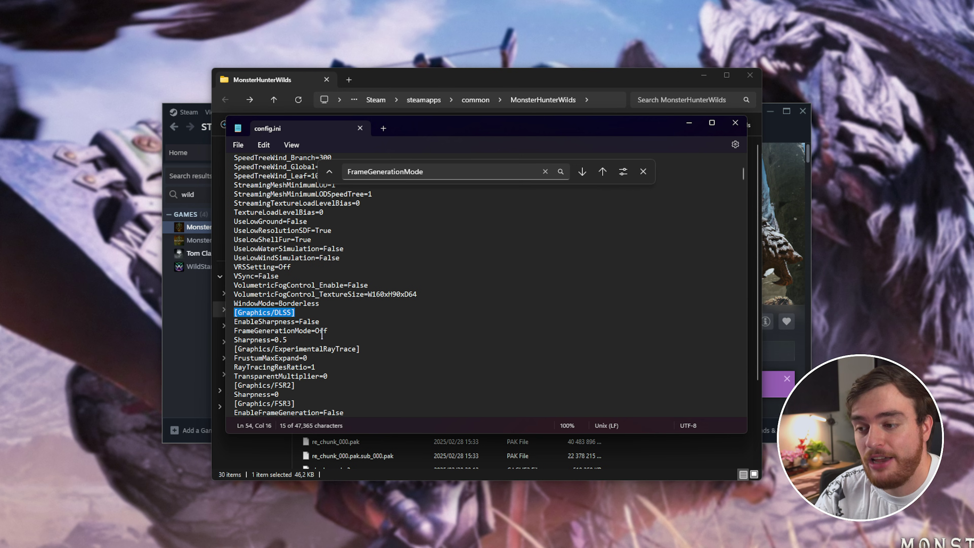
{"action": "left_click_drag", "start_coordinate": [319, 331], "coordinate": [229, 332]}
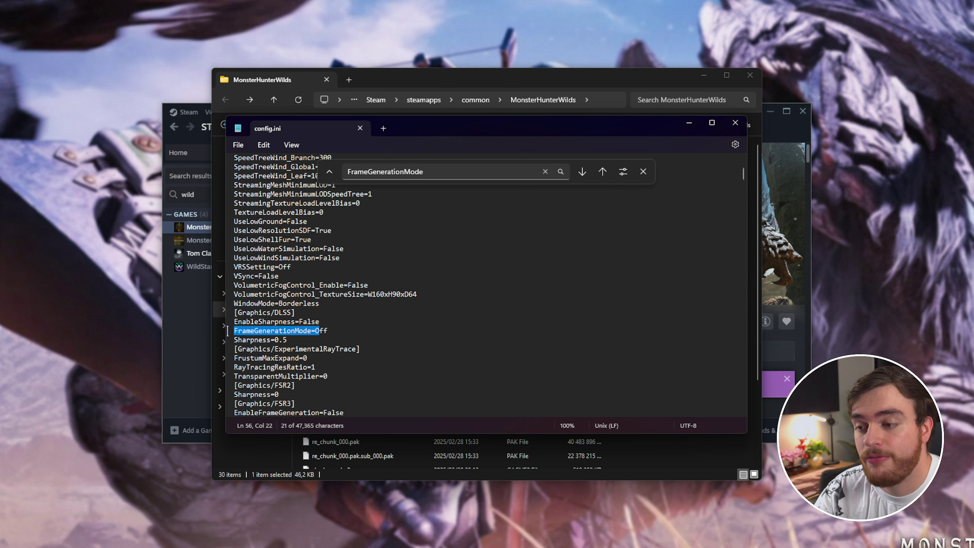
{"action": "double_click", "coordinate": [320, 331]}
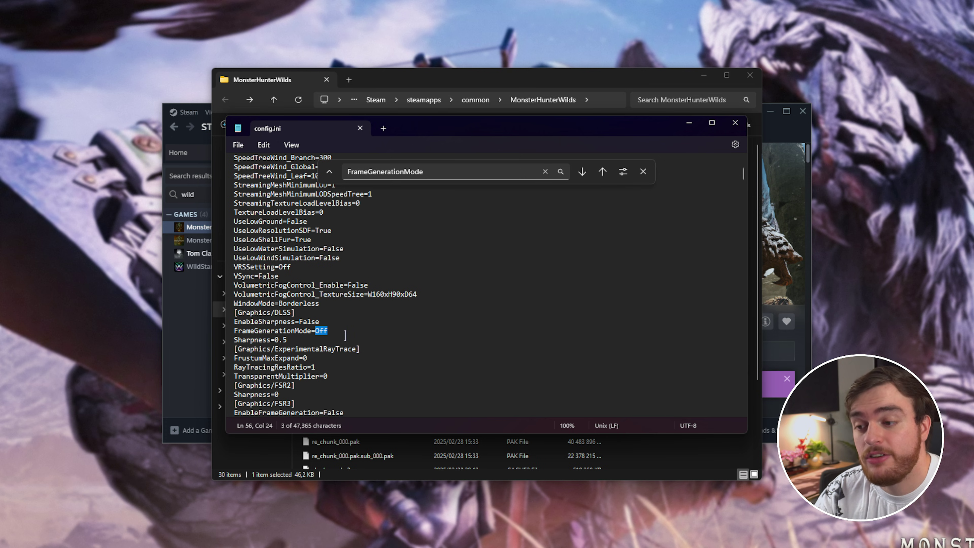
{"action": "left_click_drag", "start_coordinate": [345, 336], "coordinate": [222, 332]}
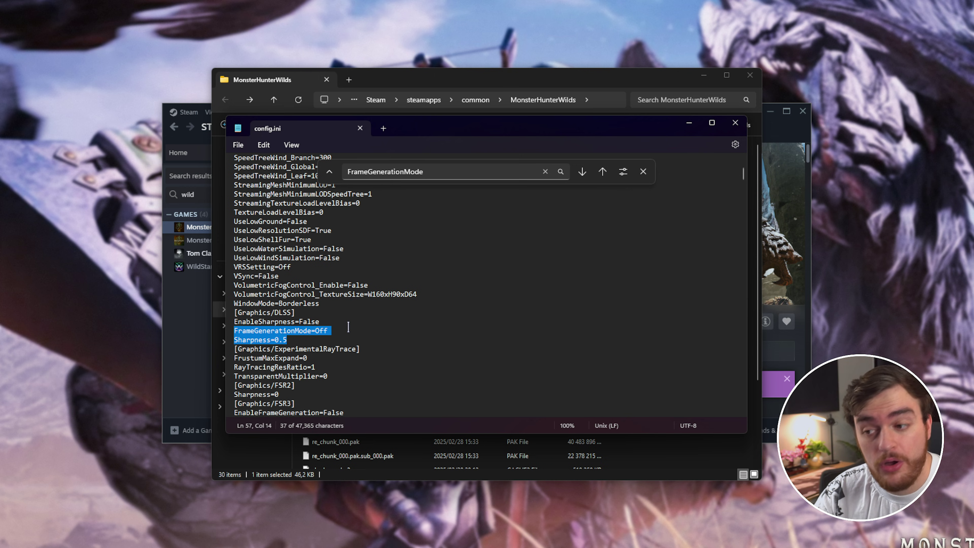
Confirm the FSR3 EnableFrameGeneration setting is False, then close the file unchanged
{"action": "scroll", "coordinate": [343, 321], "scroll_direction": "down", "scroll_amount": 3}
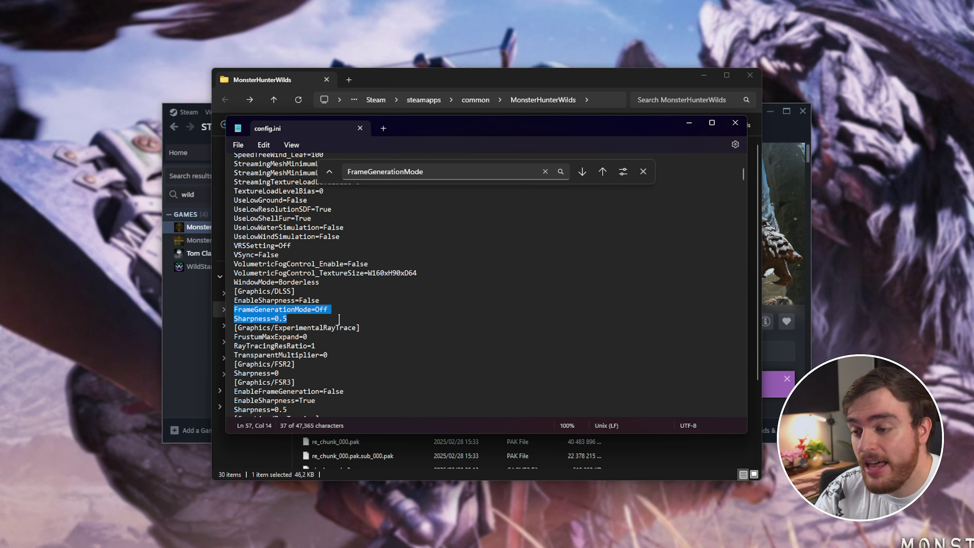
{"action": "left_click_drag", "start_coordinate": [301, 321], "coordinate": [224, 324]}
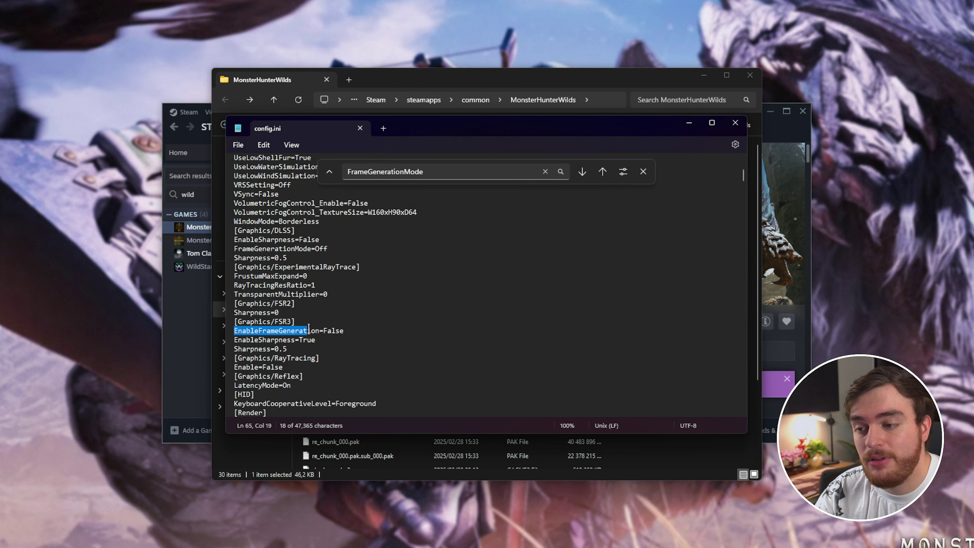
{"action": "left_click_drag", "start_coordinate": [309, 328], "coordinate": [327, 326]}
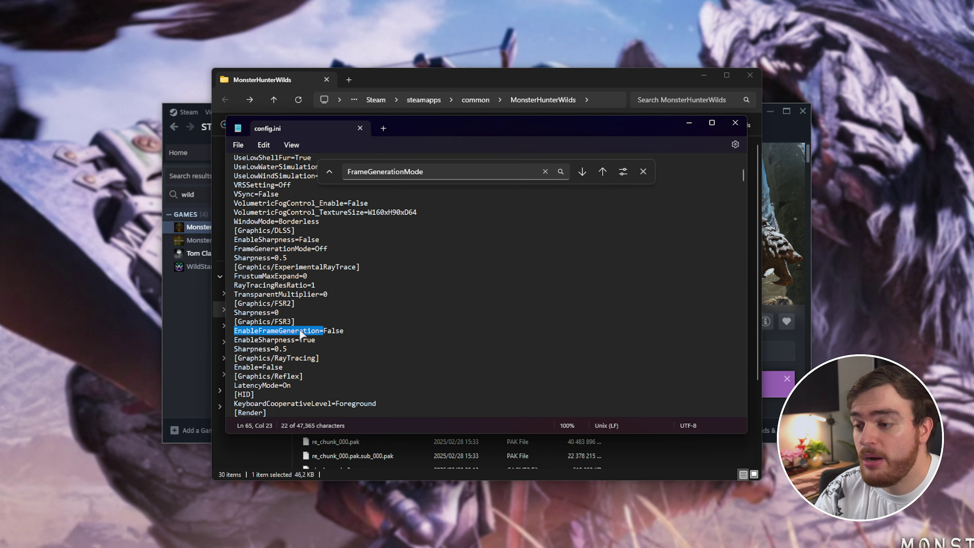
{"action": "double_click", "coordinate": [333, 330]}
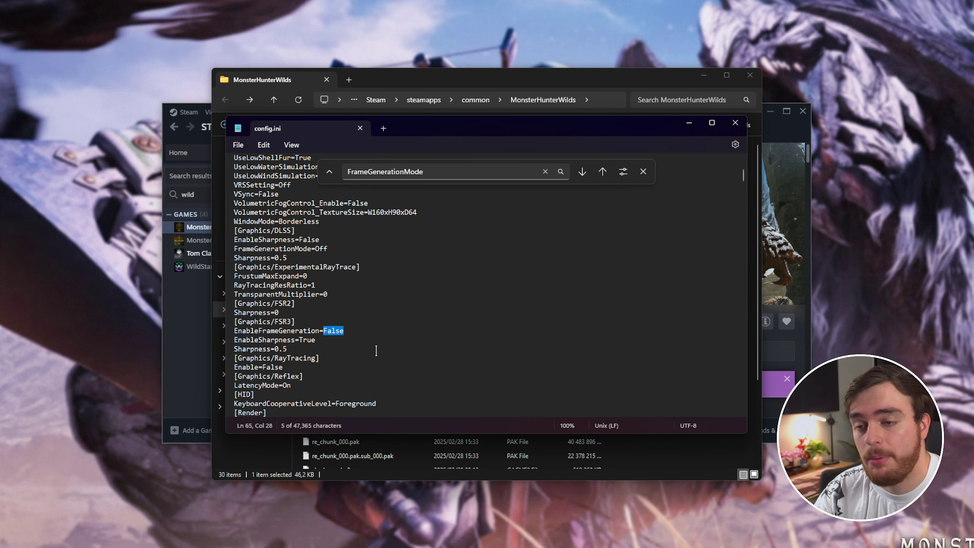
{"action": "left_click", "coordinate": [395, 288]}
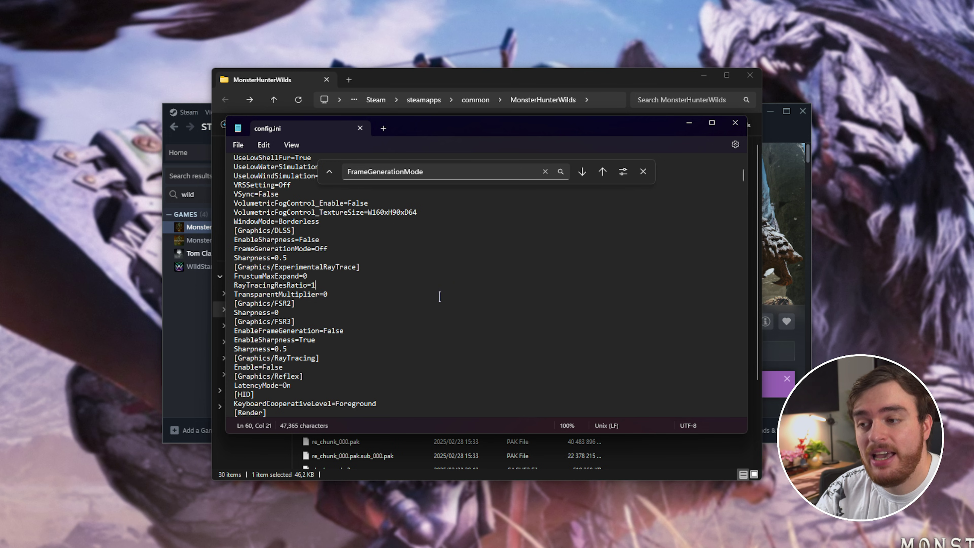
{"action": "key", "text": "ctrl+w"}
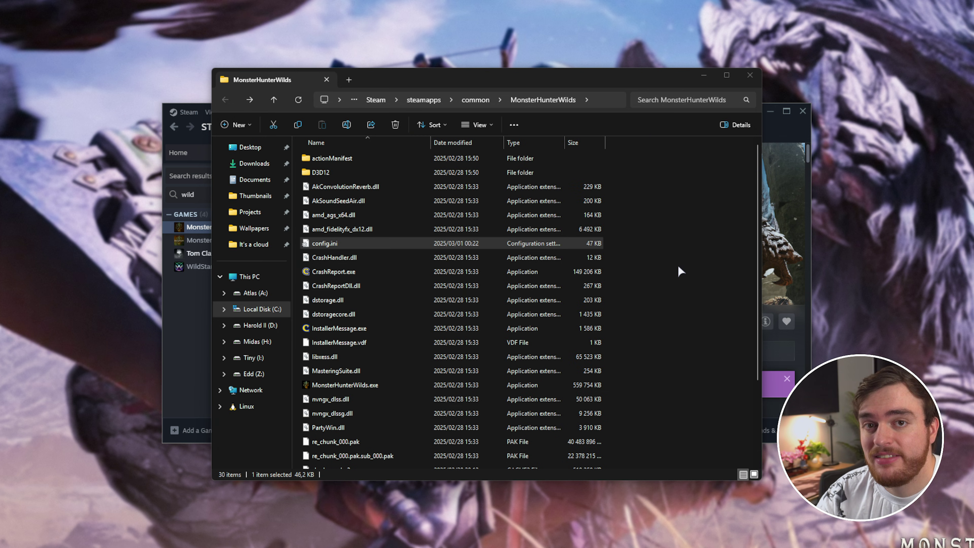
{"action": "left_click_drag", "start_coordinate": [665, 415], "coordinate": [676, 350]}
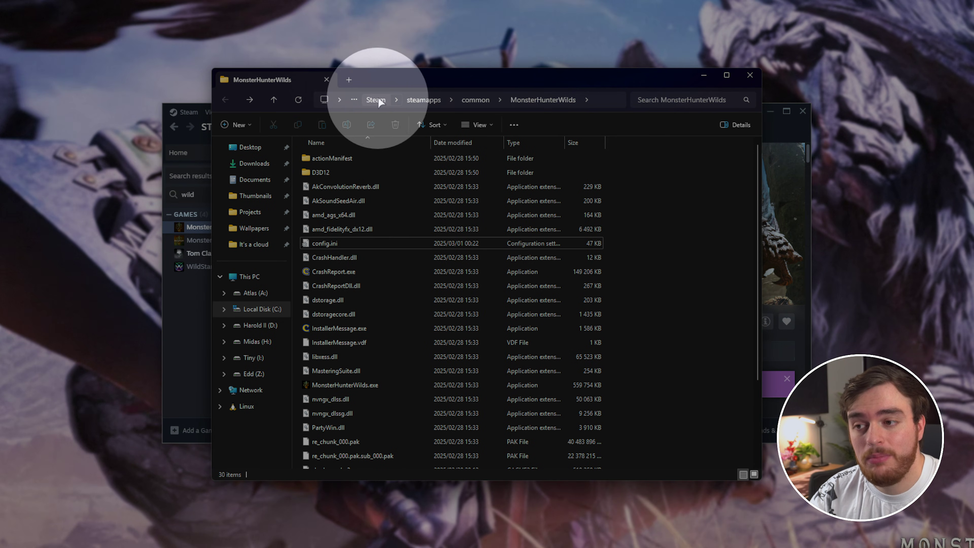
Quit Steam completely, then select CrashReport.exe and CrashReportDll.dll in the game folder
{"action": "left_click", "coordinate": [378, 99]}
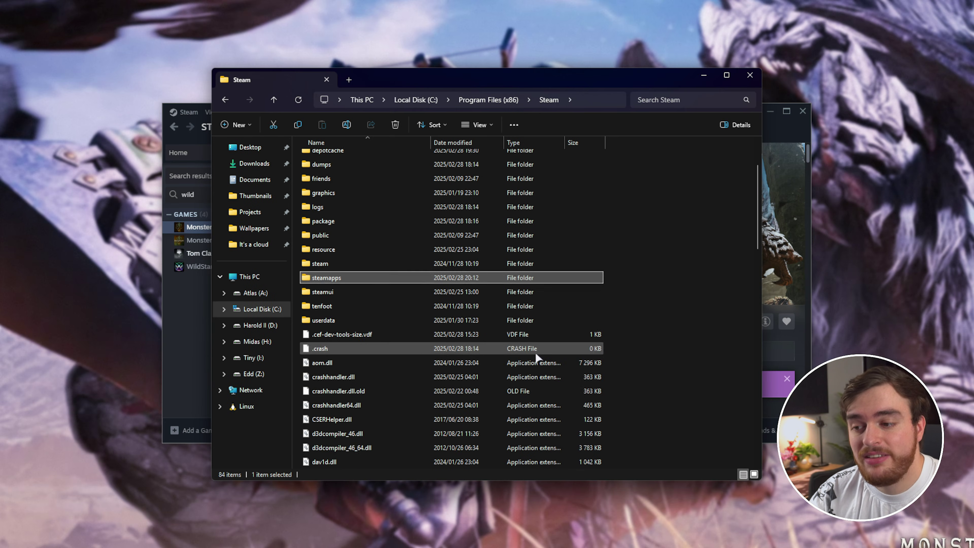
{"action": "key", "text": "v"}
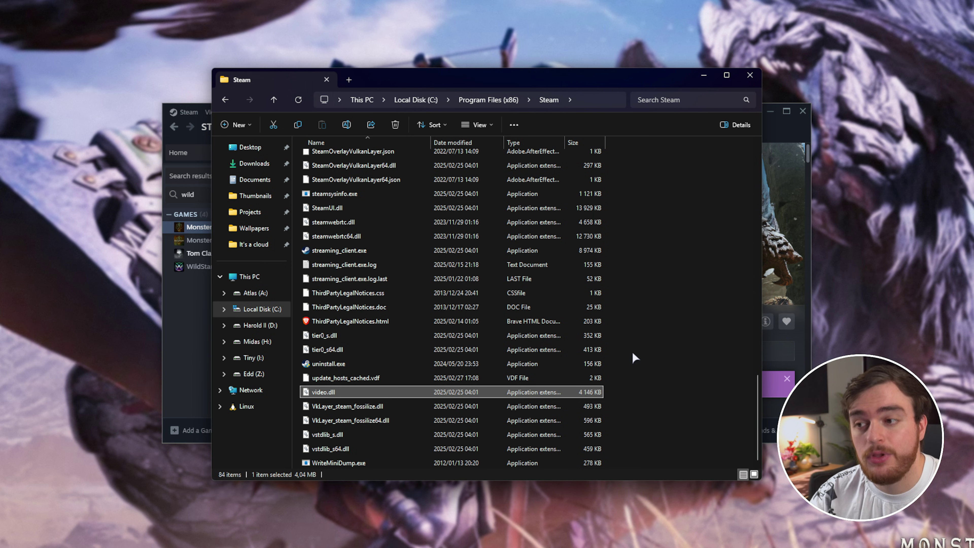
{"action": "left_click", "coordinate": [804, 229]}
{"action": "left_click", "coordinate": [185, 111]}
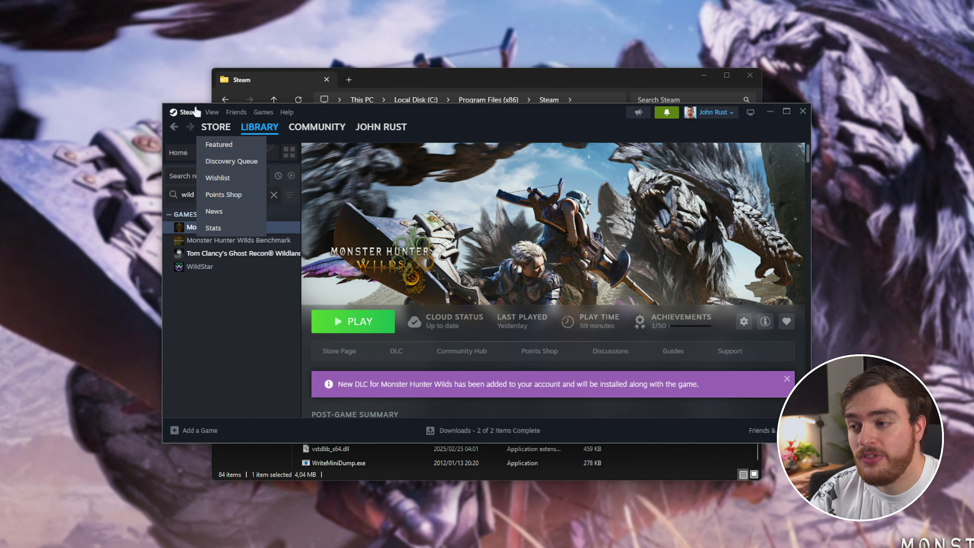
{"action": "left_click", "coordinate": [222, 231]}
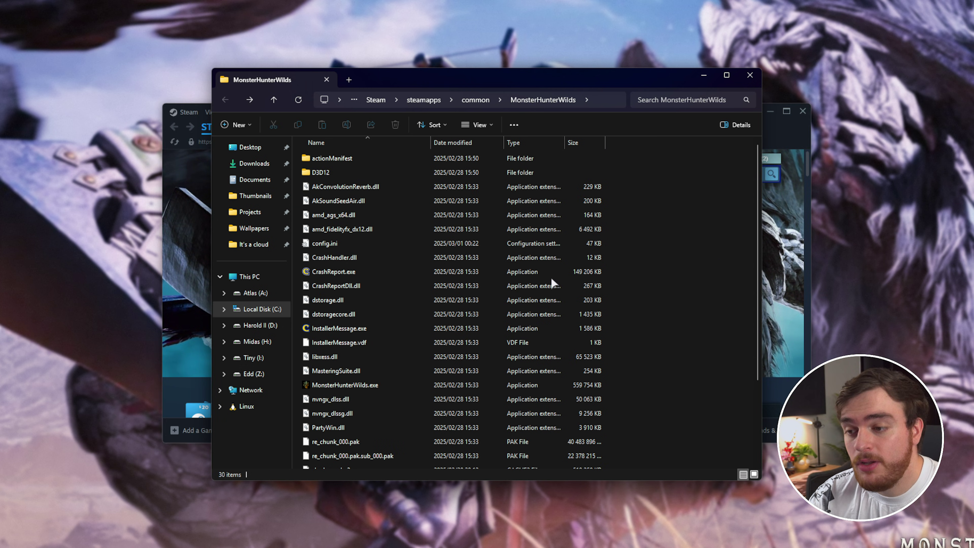
{"action": "left_click", "coordinate": [471, 270]}
{"action": "left_click", "coordinate": [464, 284], "text": "ctrl"}
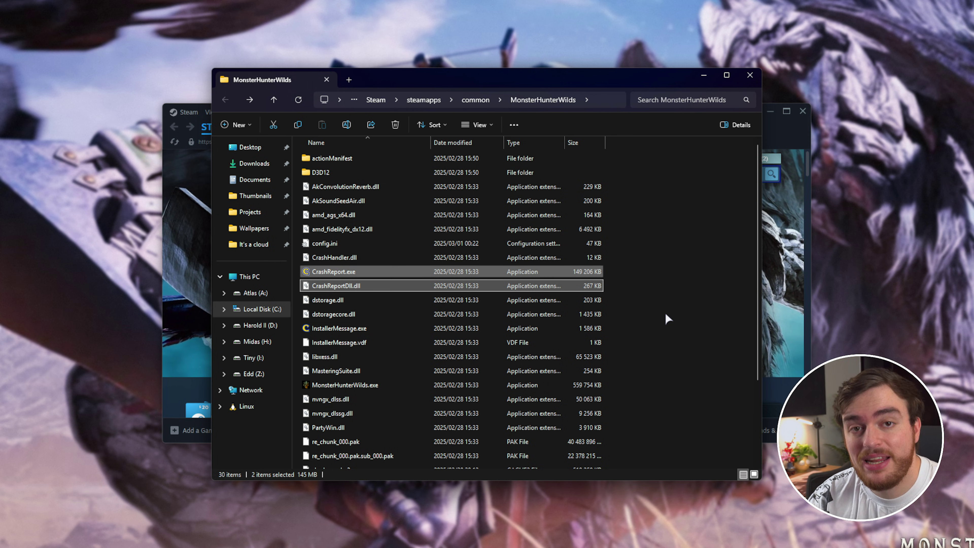
{"action": "double_click", "coordinate": [502, 273]}
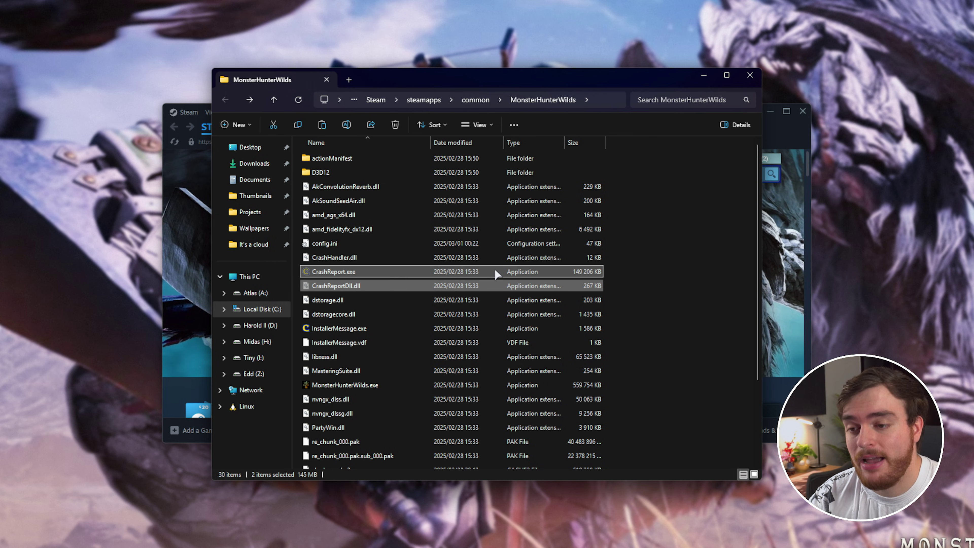
{"action": "right_click", "coordinate": [502, 272]}
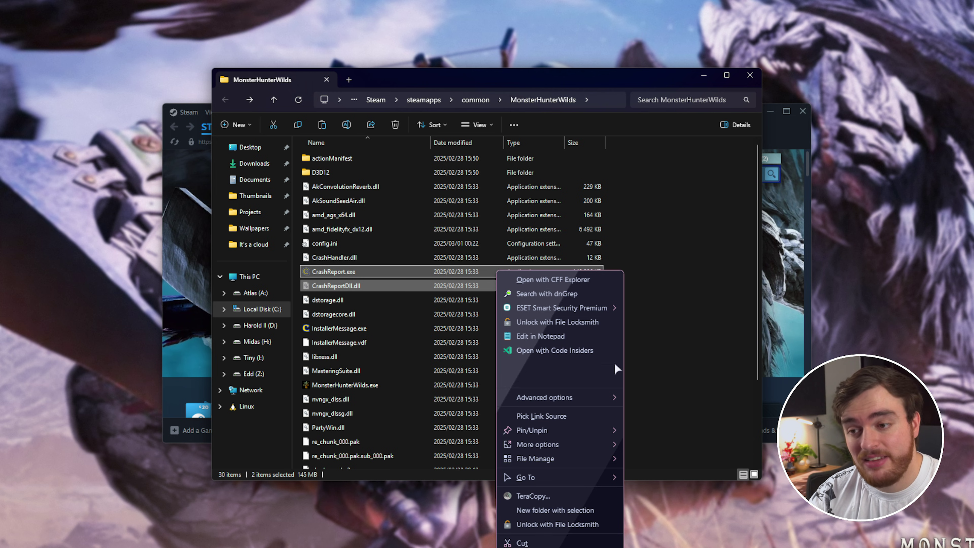
{"action": "left_click", "coordinate": [629, 230]}
{"action": "left_click_drag", "start_coordinate": [621, 273], "coordinate": [564, 281]}
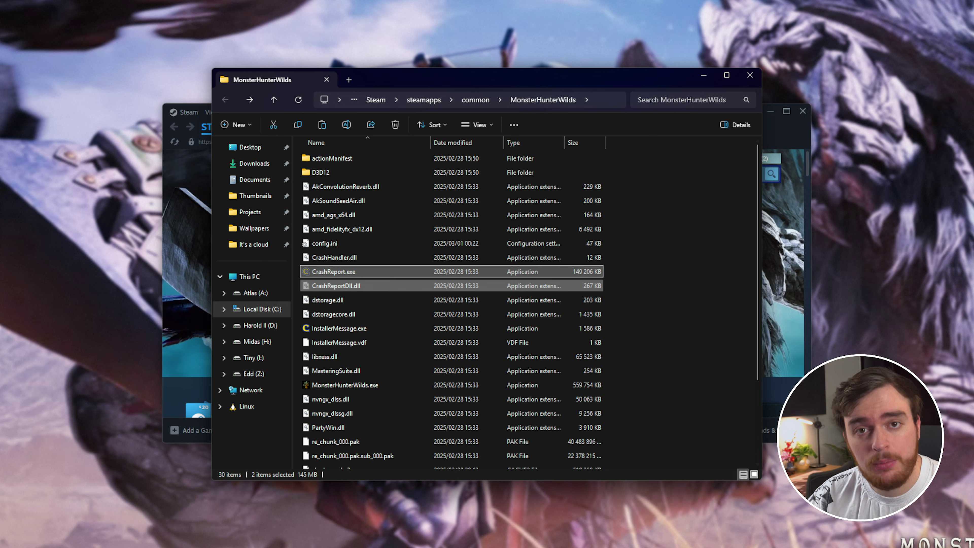
{"action": "left_click", "coordinate": [648, 270]}
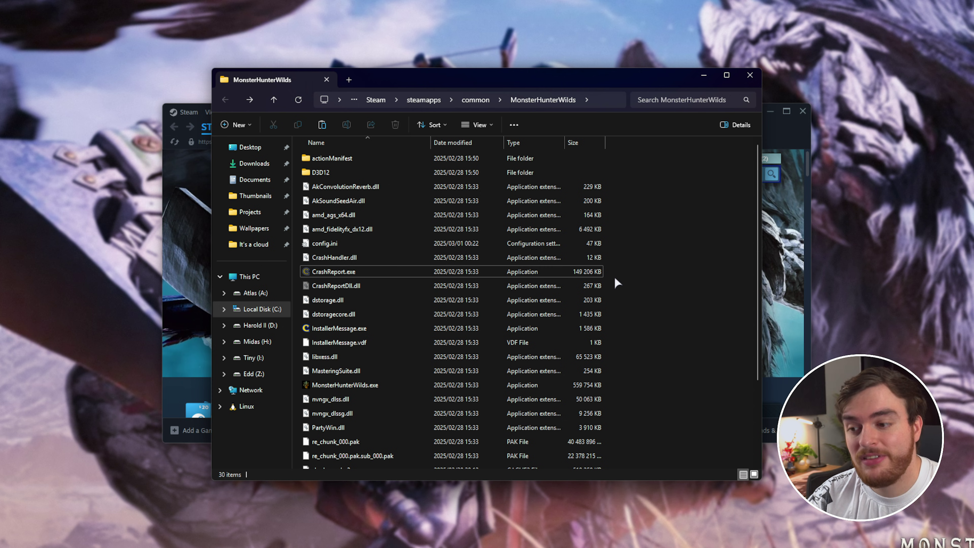
{"action": "scroll", "coordinate": [614, 291], "scroll_direction": "down", "scroll_amount": 2}
Set MonsterHunterWilds.exe to run in compatibility mode for an older Windows version and apply it
{"action": "left_click", "coordinate": [399, 306]}
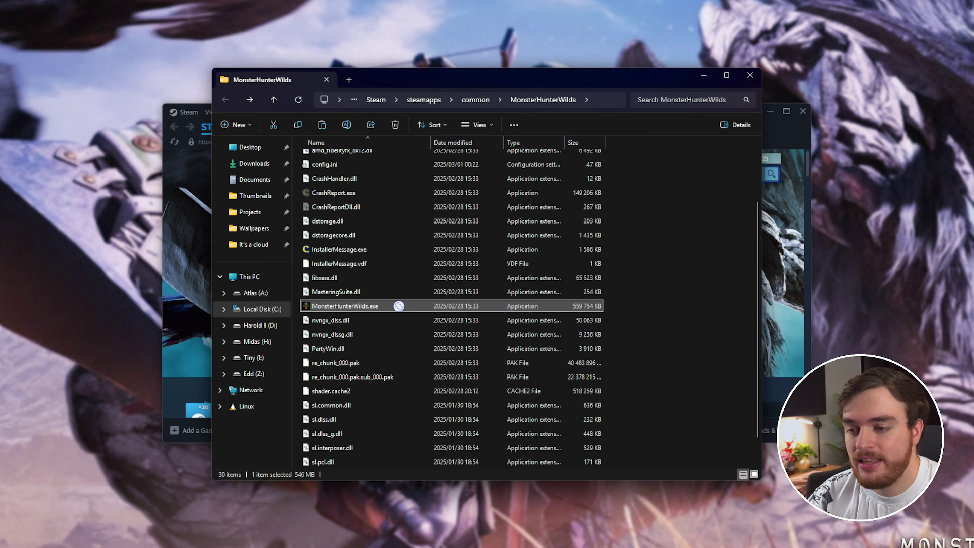
{"action": "right_click", "coordinate": [399, 308]}
{"action": "left_click", "coordinate": [418, 301]}
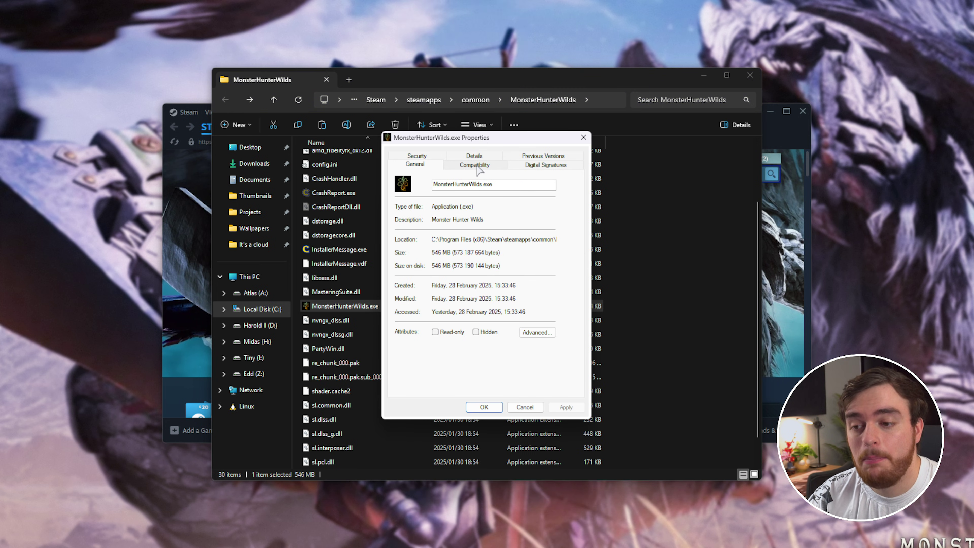
{"action": "left_click", "coordinate": [479, 167]}
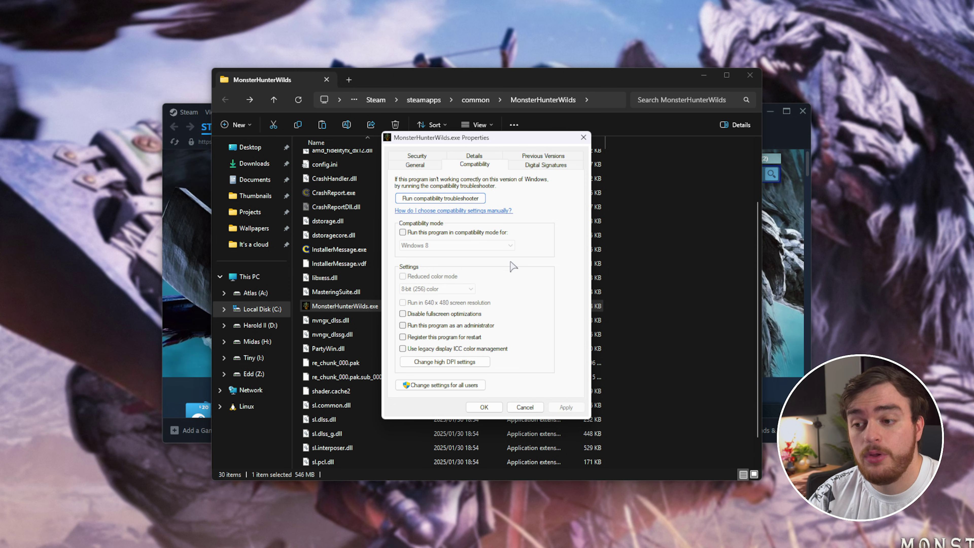
{"action": "left_click", "coordinate": [479, 233]}
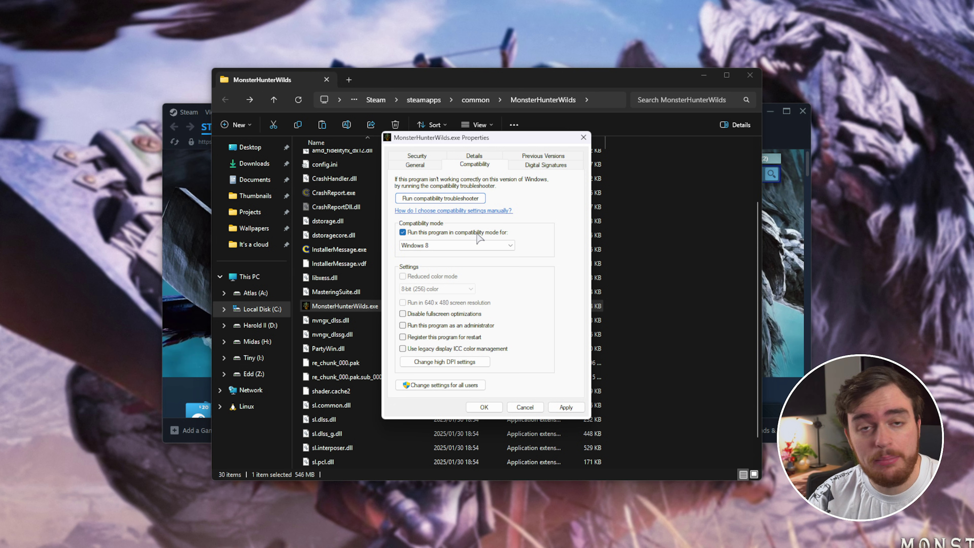
{"action": "left_click", "coordinate": [480, 245]}
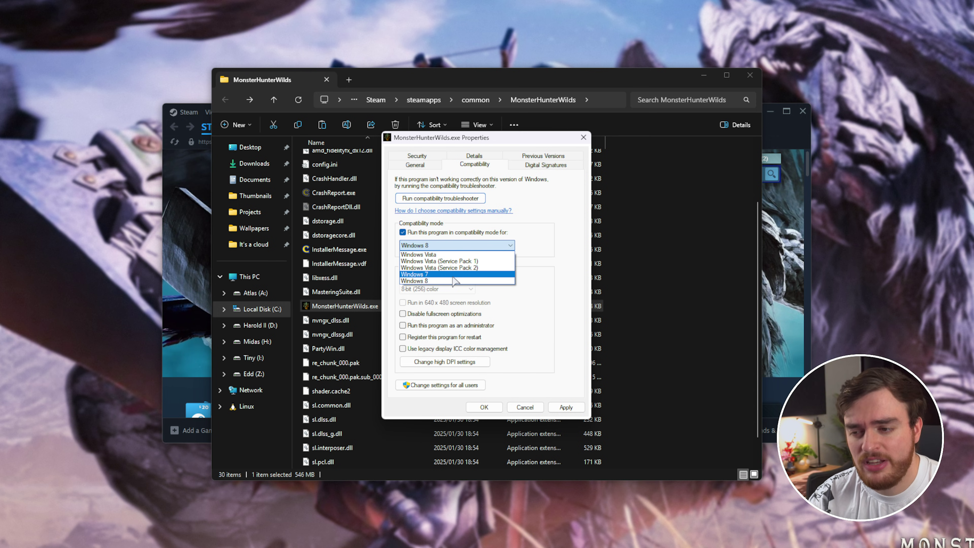
{"action": "left_click", "coordinate": [479, 233]}
{"action": "left_click", "coordinate": [484, 407]}
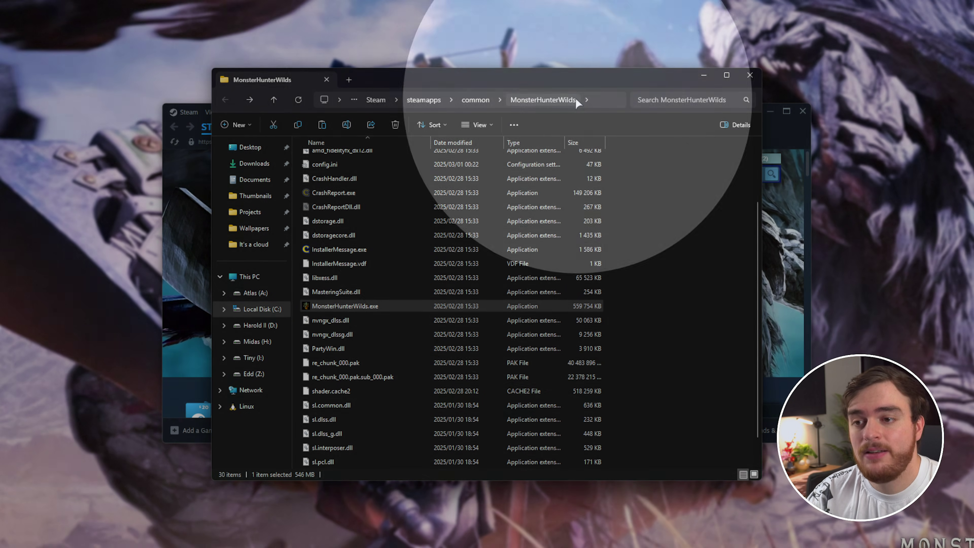
{"action": "right_click", "coordinate": [579, 99]}
{"action": "left_click", "coordinate": [664, 226]}
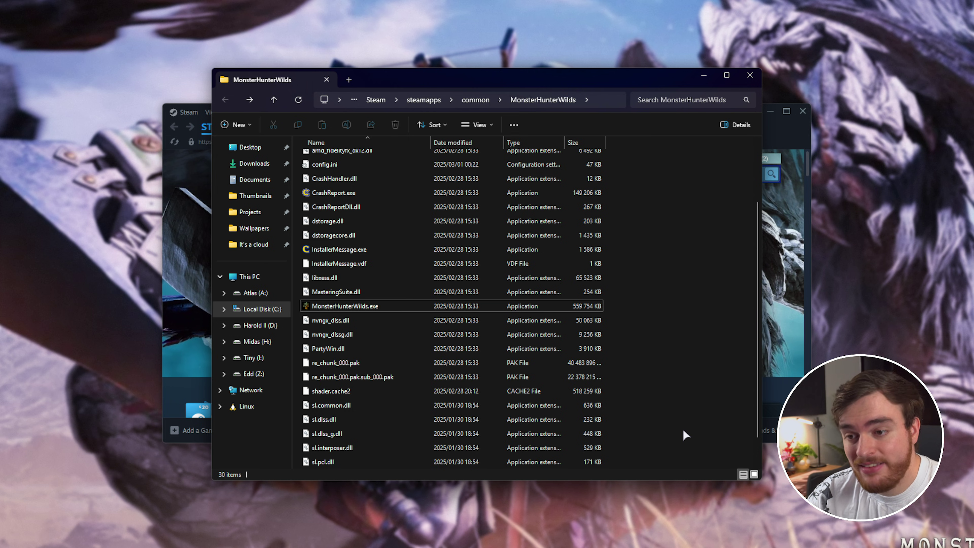
{"action": "scroll", "coordinate": [678, 365], "scroll_direction": "up", "scroll_amount": 2}
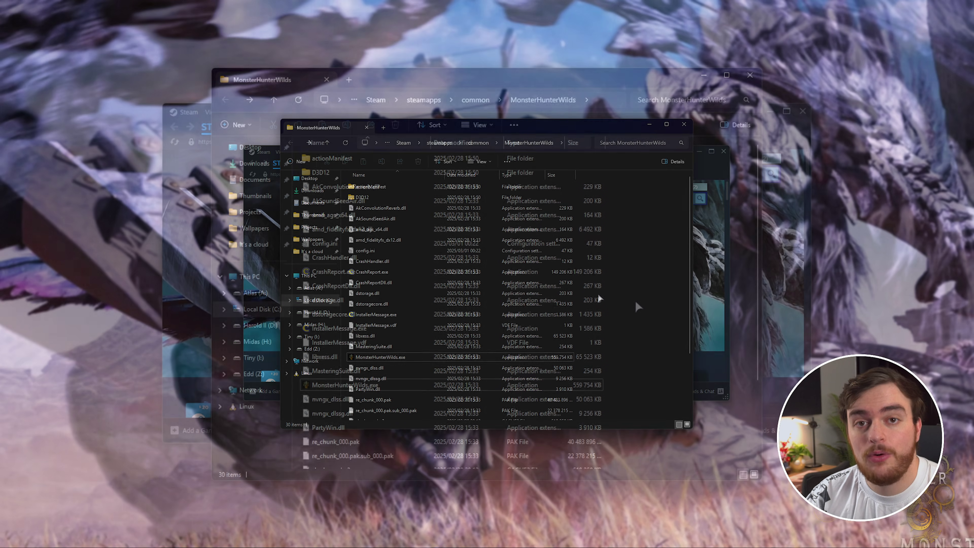
Turn Controlled folder access On under Virus & threat protection's ransomware protection settings
{"action": "key", "text": "super"}
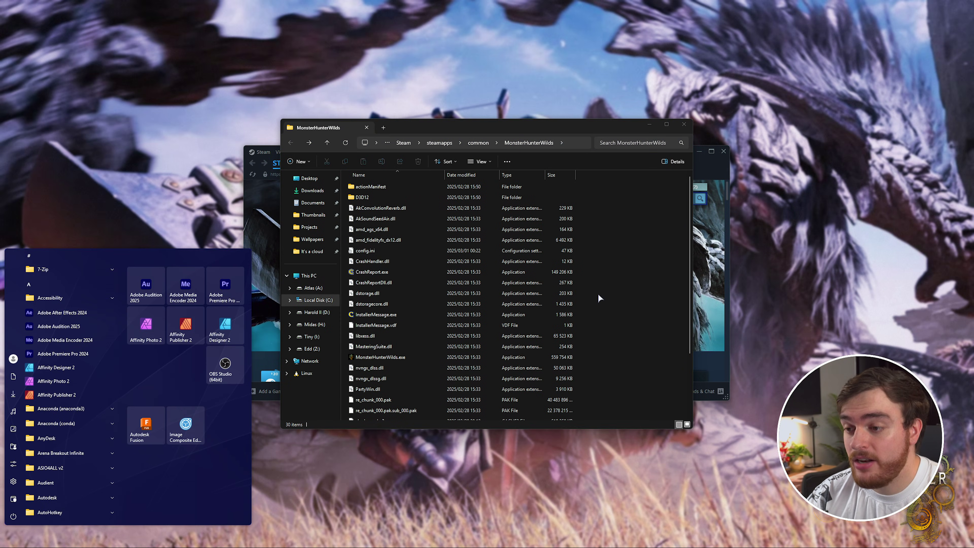
{"action": "type", "text": "threa"}
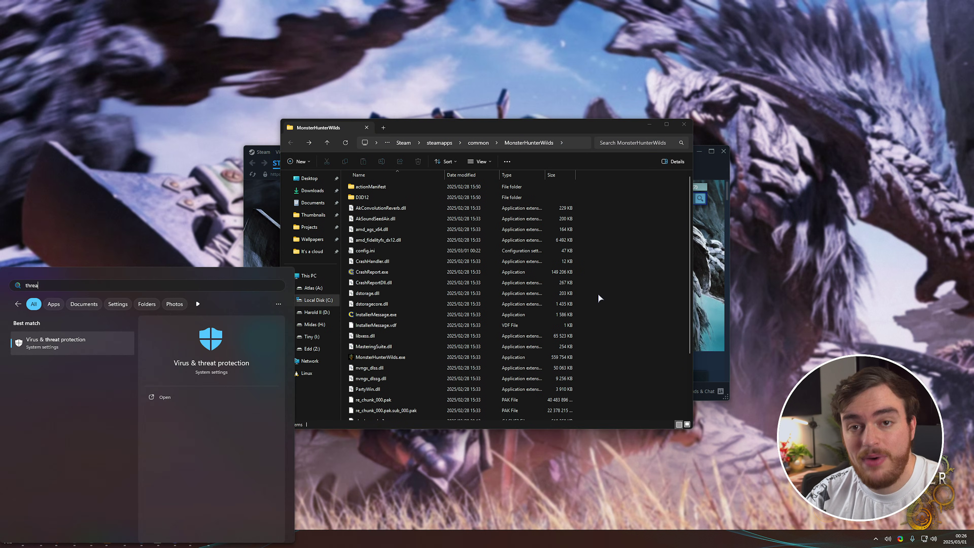
{"action": "left_click", "coordinate": [68, 343]}
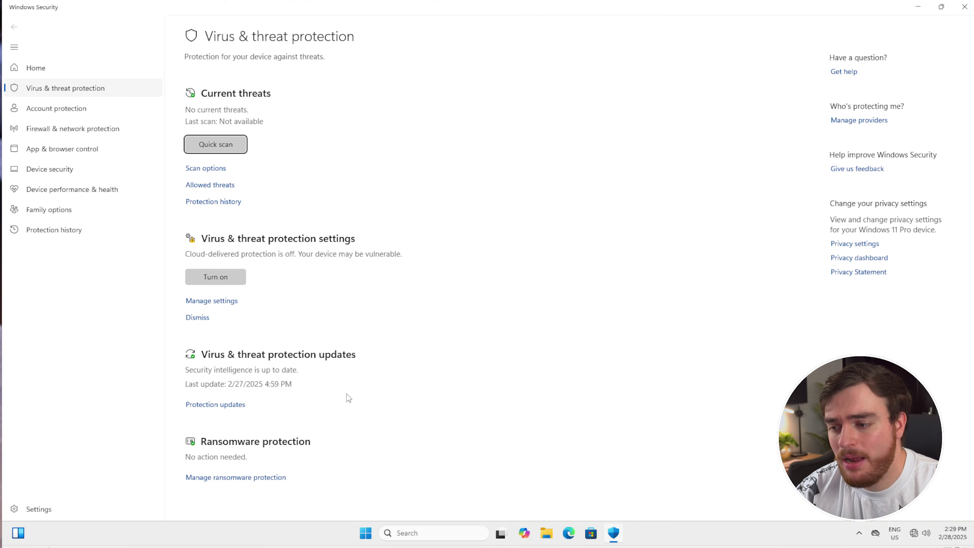
{"action": "left_click", "coordinate": [227, 482]}
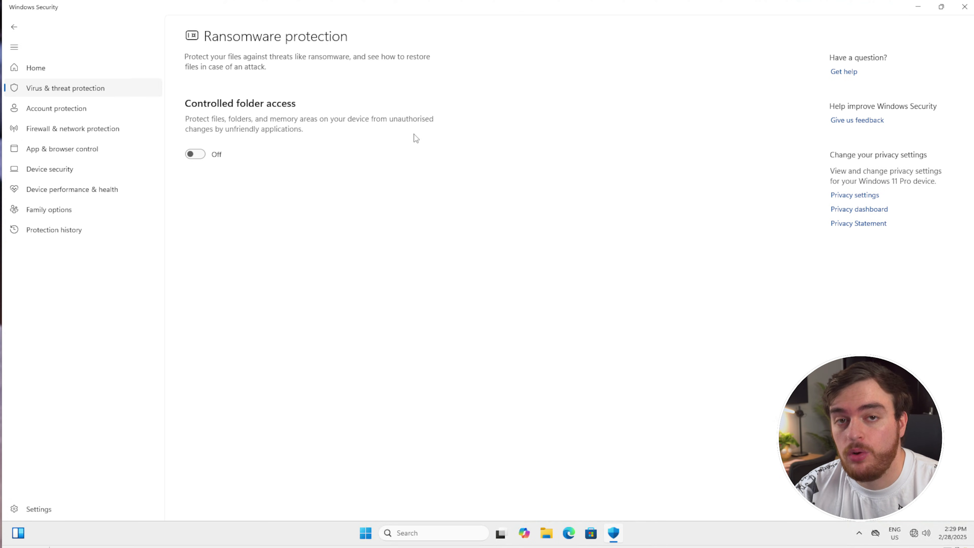
{"action": "left_click", "coordinate": [195, 154]}
{"action": "left_click", "coordinate": [541, 344]}
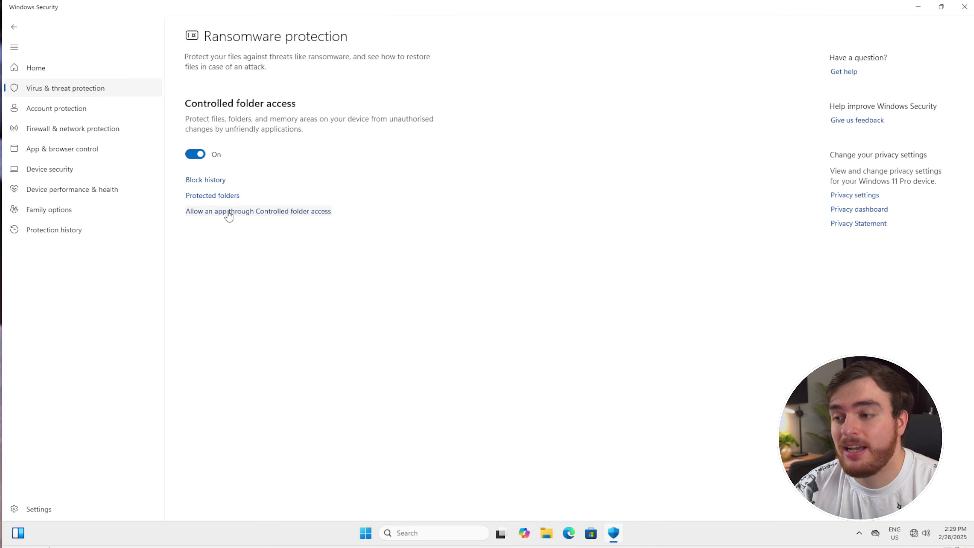
Start adding an allowed app through Controlled folder access by browsing all apps
{"action": "left_click", "coordinate": [289, 211]}
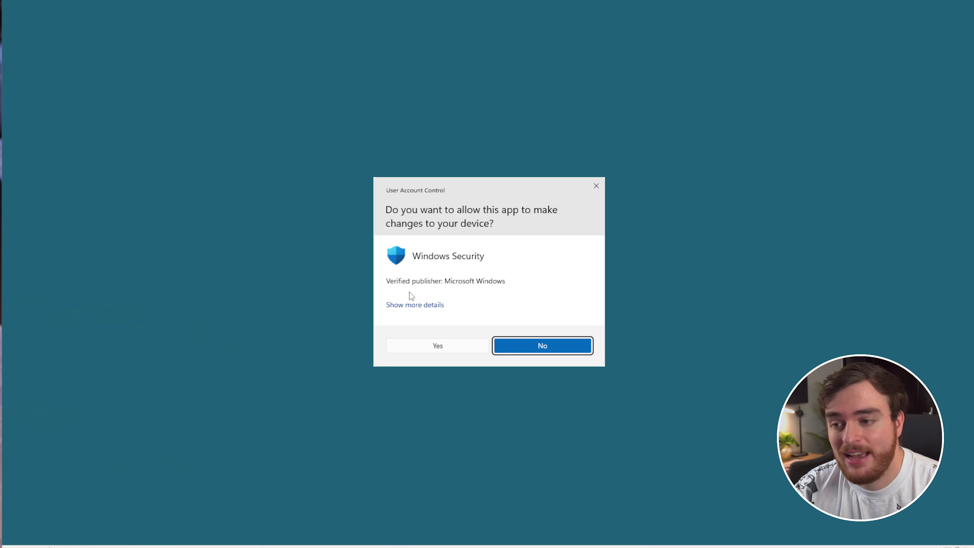
{"action": "left_click", "coordinate": [438, 346]}
{"action": "left_click", "coordinate": [254, 122]}
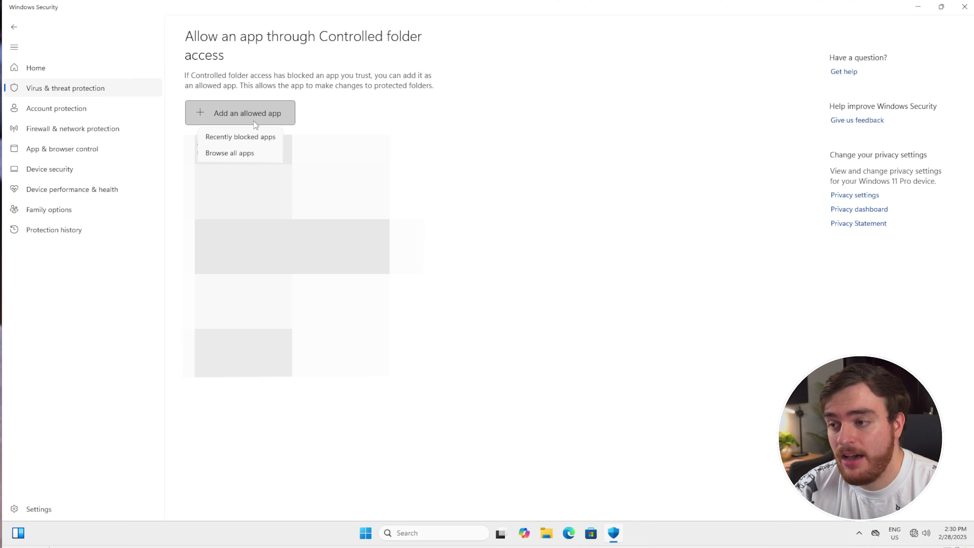
{"action": "left_click", "coordinate": [253, 154]}
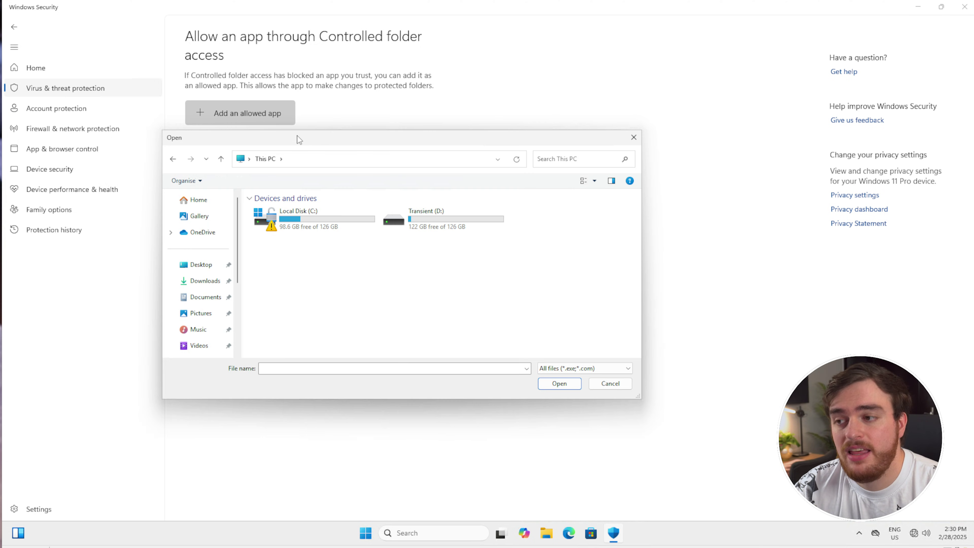
{"action": "key", "text": "alt+Tab"}
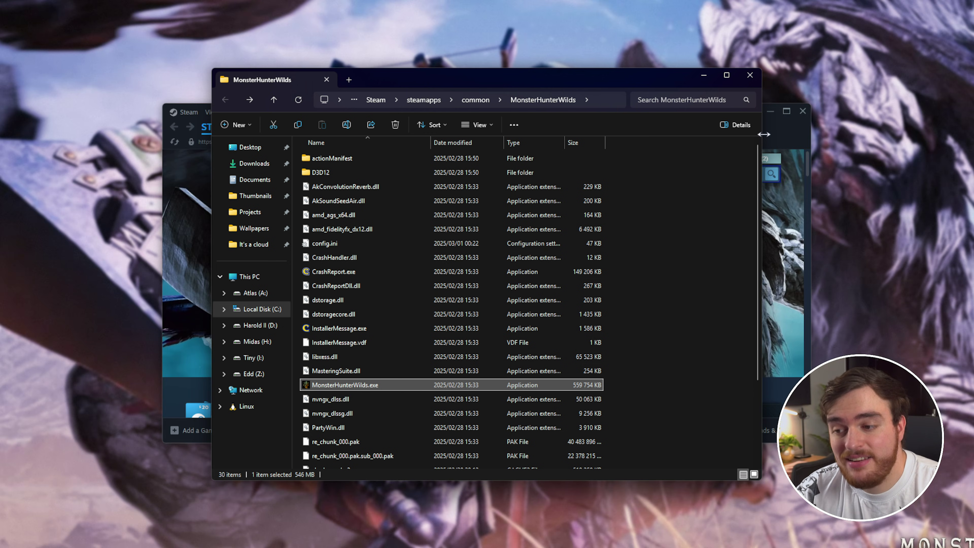
Add MonsterHunterWilds.exe to the firewall's allowed apps via Allow another app, for Private and Public networks
{"action": "key", "text": "super"}
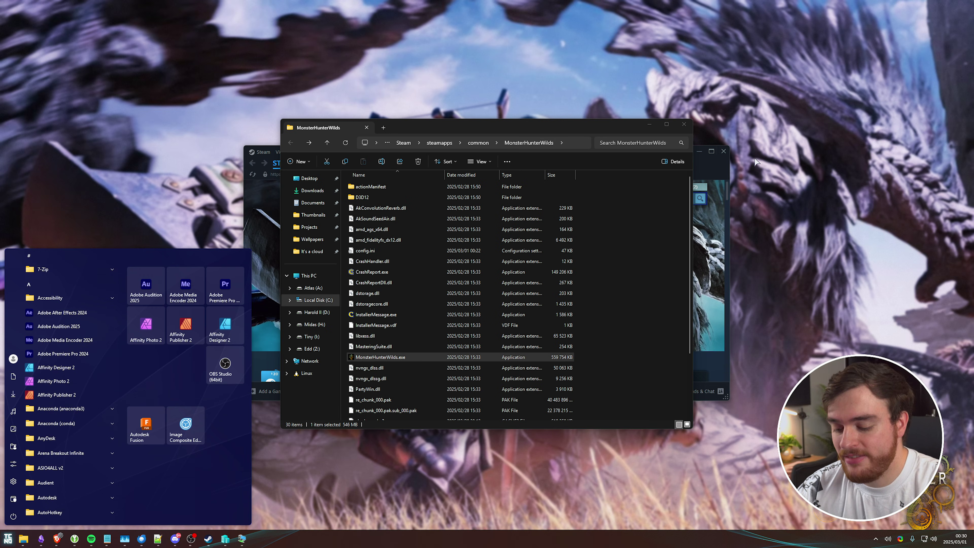
{"action": "type", "text": "firewall"}
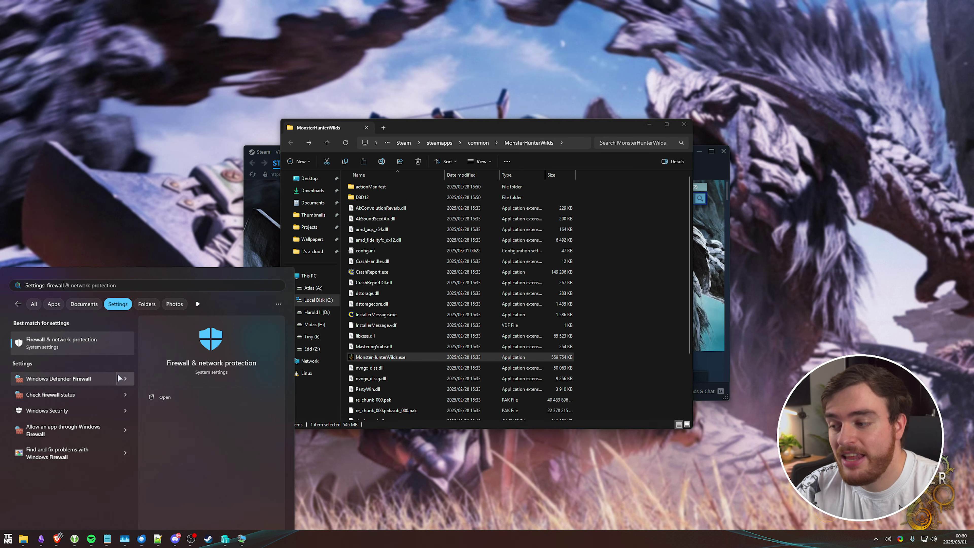
{"action": "left_click", "coordinate": [72, 432]}
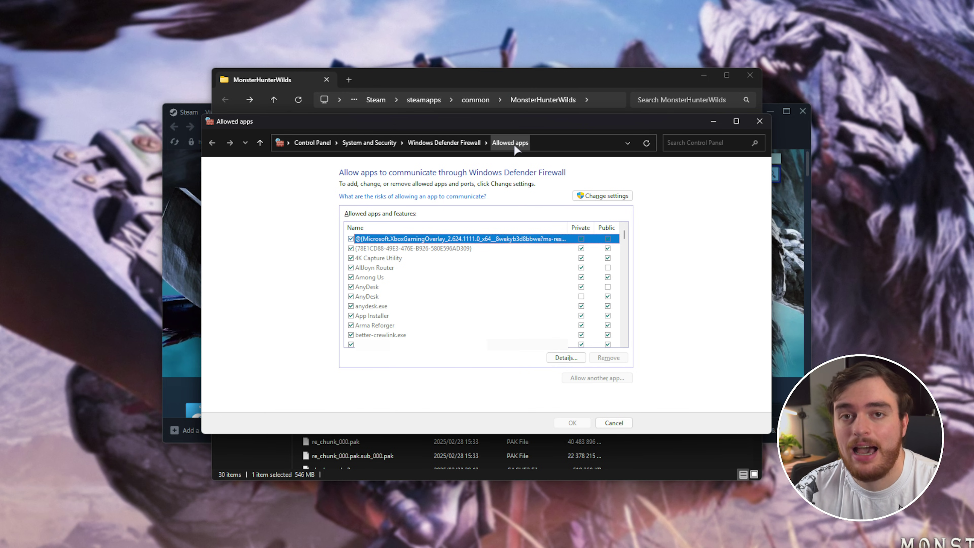
{"action": "left_click", "coordinate": [594, 199]}
{"action": "left_click", "coordinate": [598, 379]}
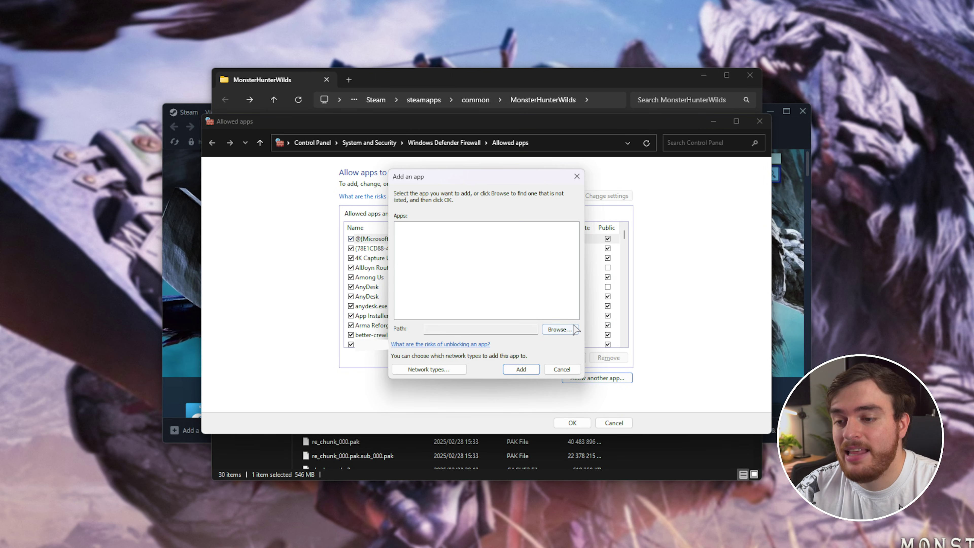
{"action": "left_click", "coordinate": [559, 329]}
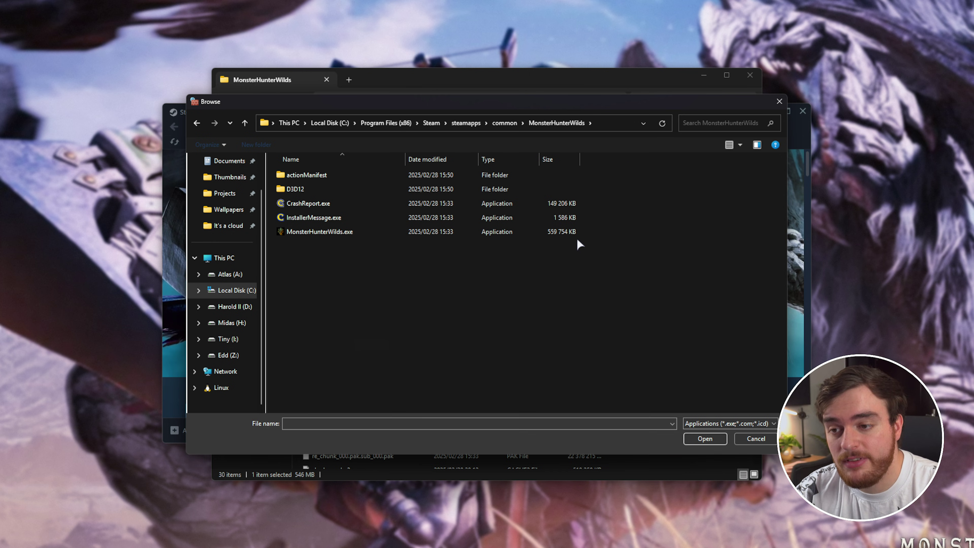
{"action": "left_click", "coordinate": [471, 234]}
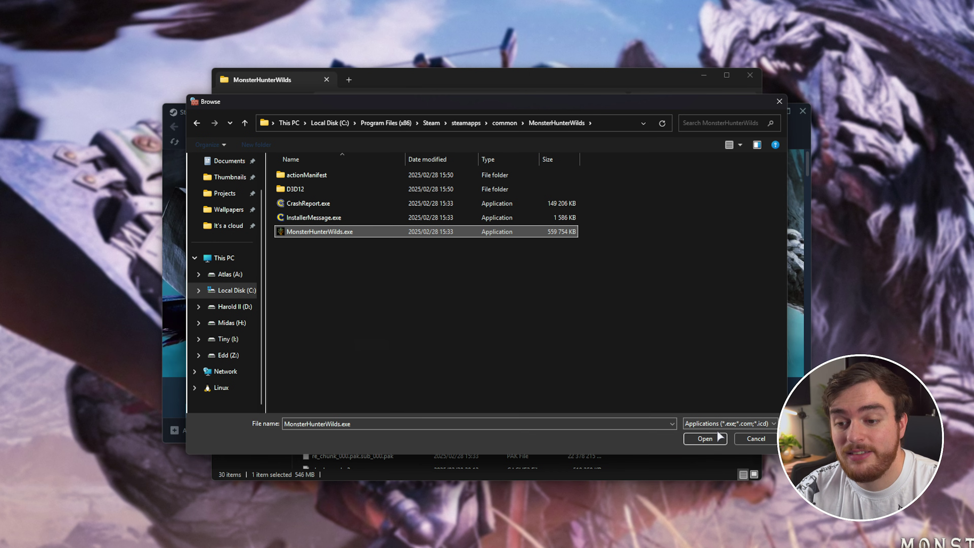
{"action": "left_click", "coordinate": [704, 438]}
{"action": "left_click", "coordinate": [522, 367]}
{"action": "left_click", "coordinate": [561, 315]}
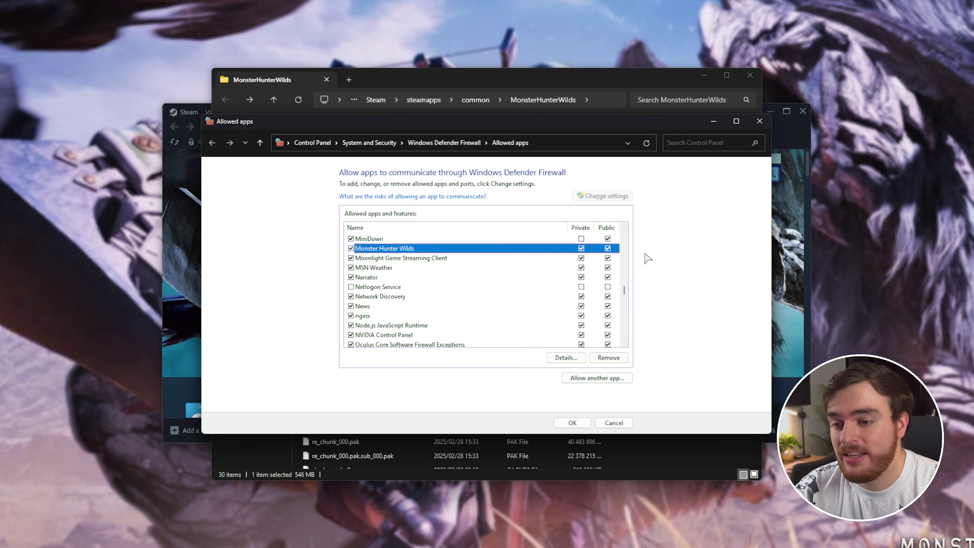
Save the firewall exceptions, find Monster Hunter Wilds by searching 'monster', then minimise Steam
{"action": "left_click", "coordinate": [572, 423]}
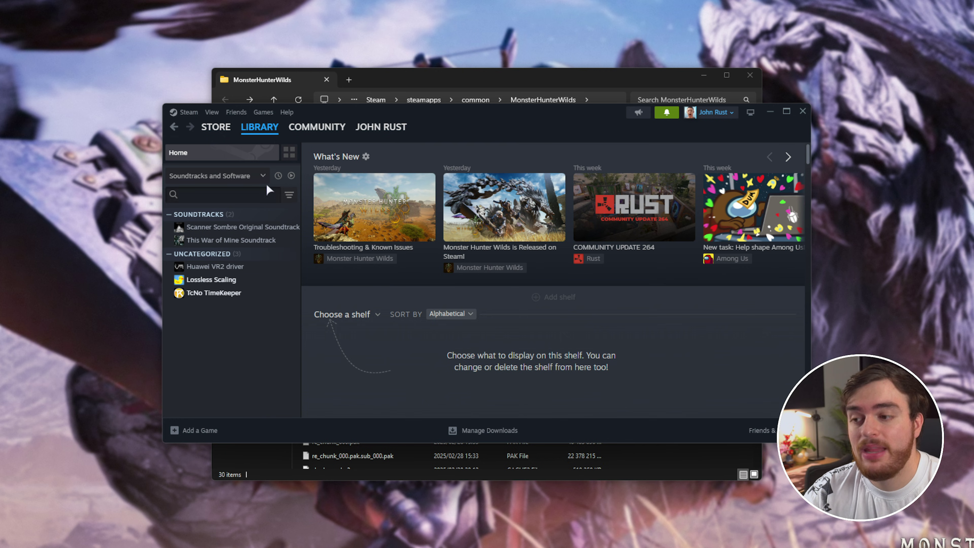
{"action": "left_click", "coordinate": [274, 201]}
{"action": "type", "text": "monster"}
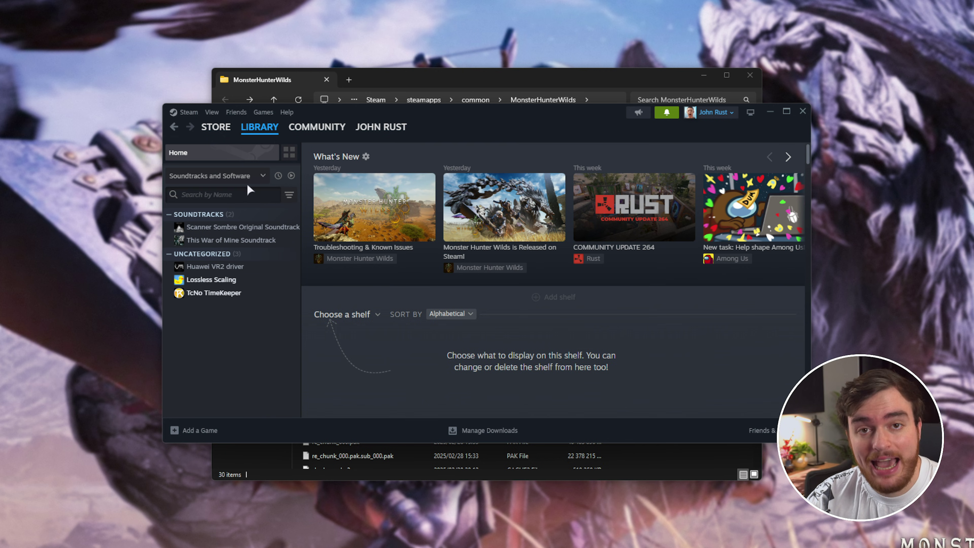
{"action": "left_click", "coordinate": [257, 232]}
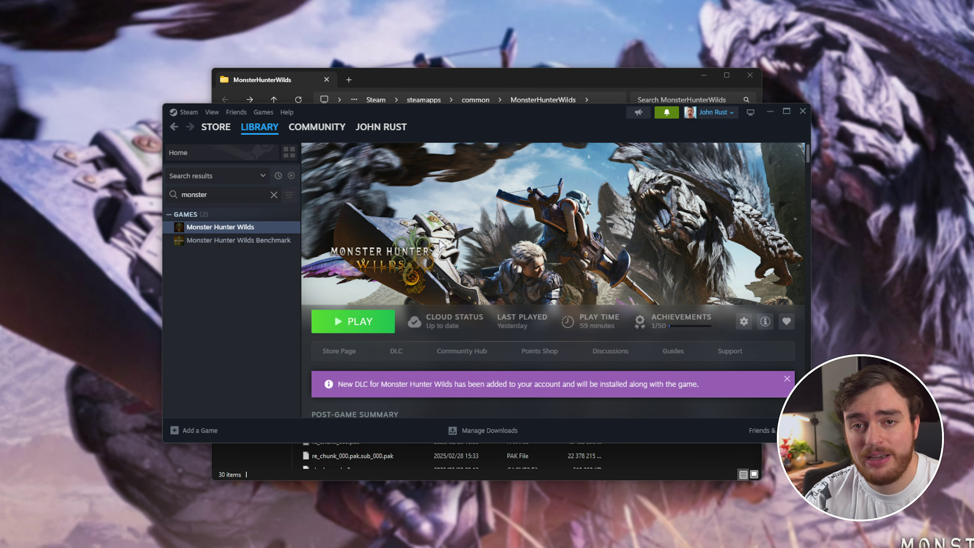
{"action": "left_click", "coordinate": [769, 111]}
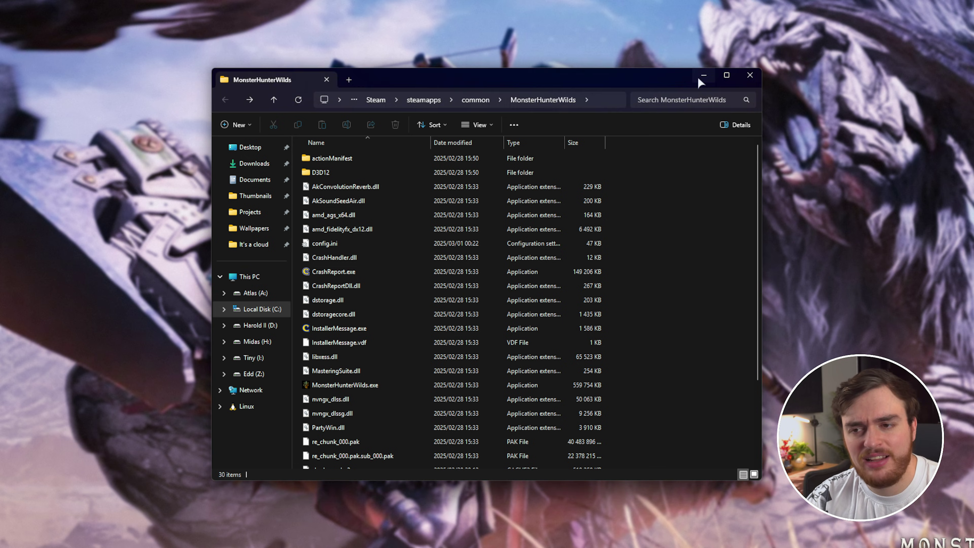